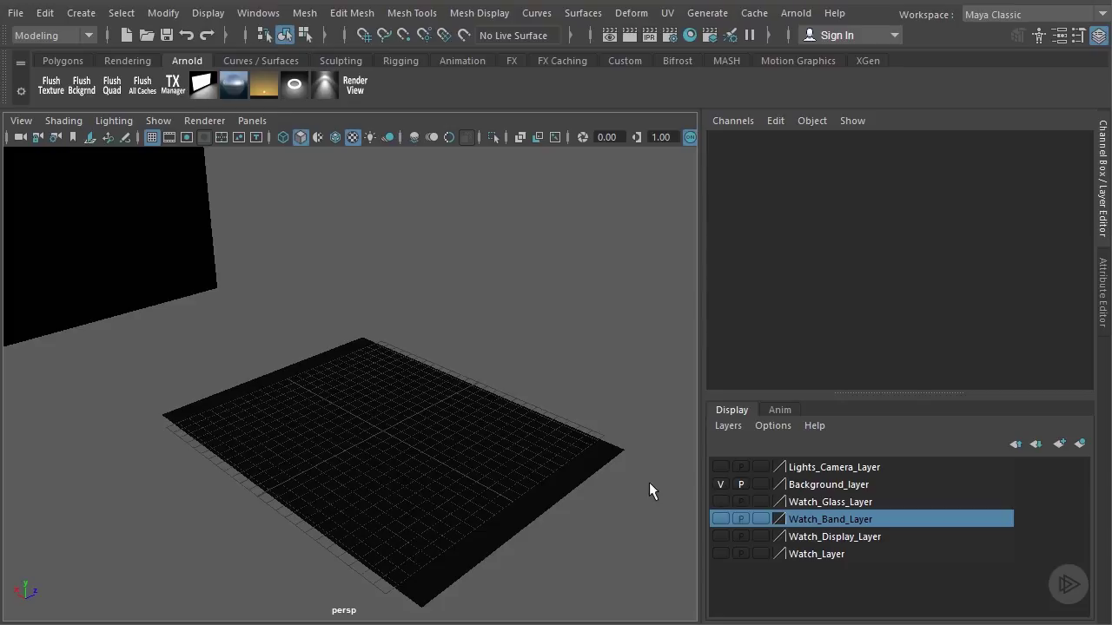
Hide Background_layer, show Watch_Band_Layer, and orbit and zoom in close on the stitched band.
left_click(718, 484)
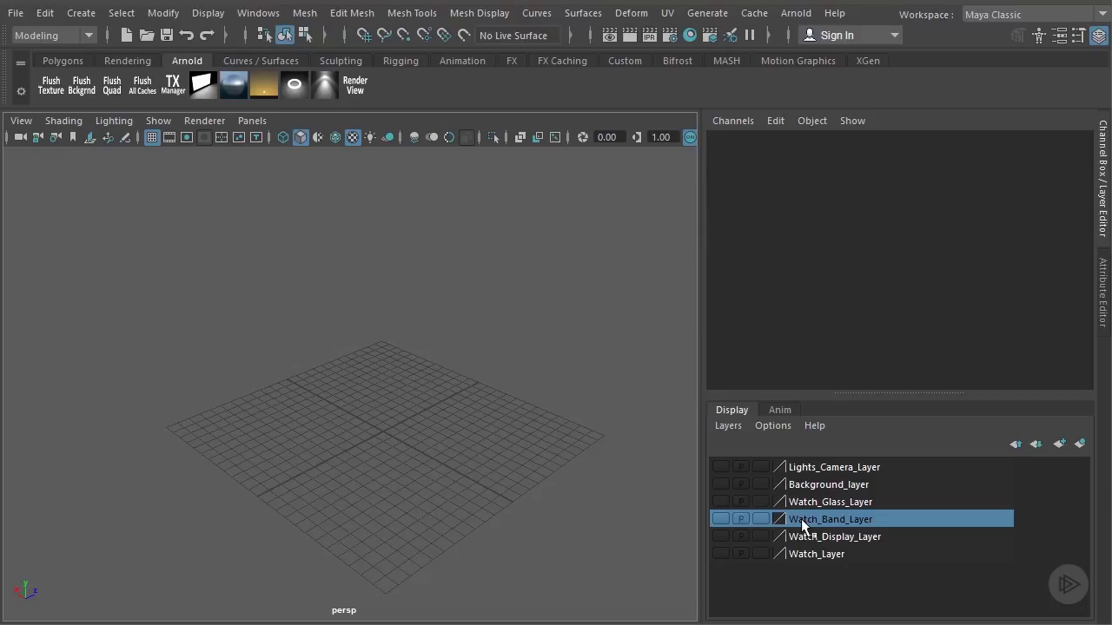
left_click(719, 518)
scroll(412, 430, "up", 5)
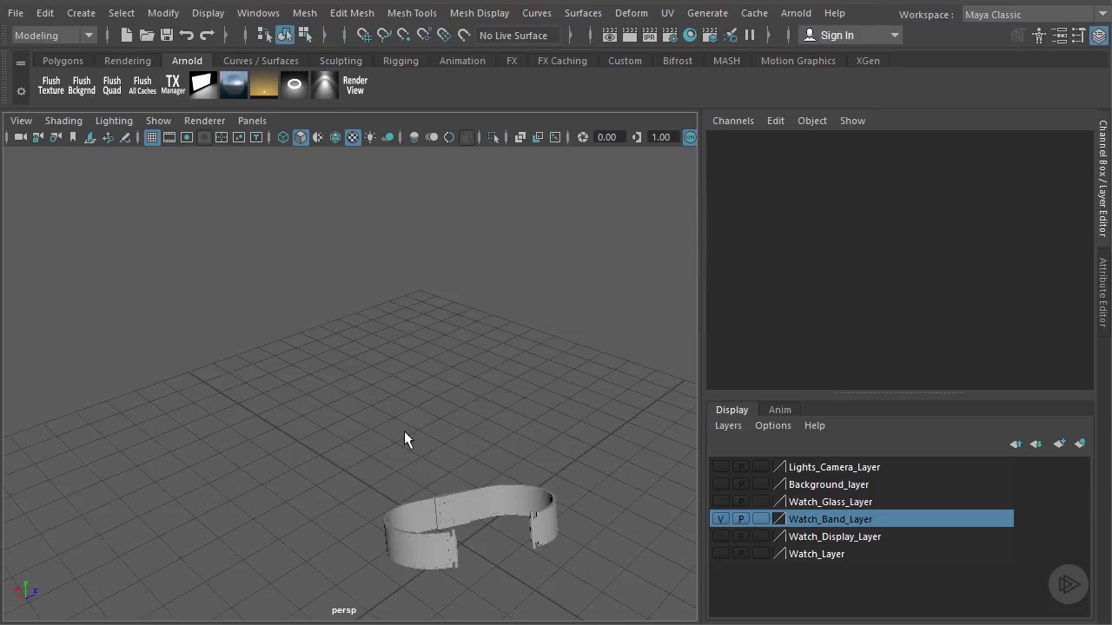
left_click_drag(419, 457, 313, 306, "alt")
scroll(322, 302, "up", 6)
scroll(325, 299, "down", 3)
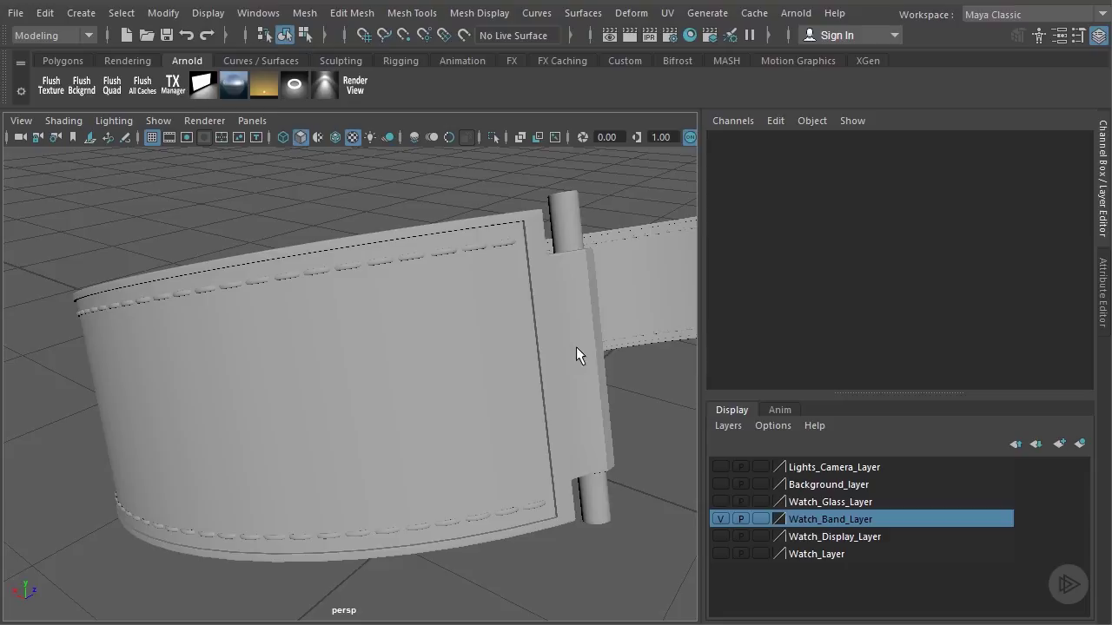
Select the Leather_Stitches_02 stitching on the watch band.
left_click(566, 473)
left_click_drag(531, 333, 352, 281, "alt")
left_click(405, 354)
scroll(534, 405, "up", 2)
left_click(497, 395)
scroll(503, 402, "down", 5)
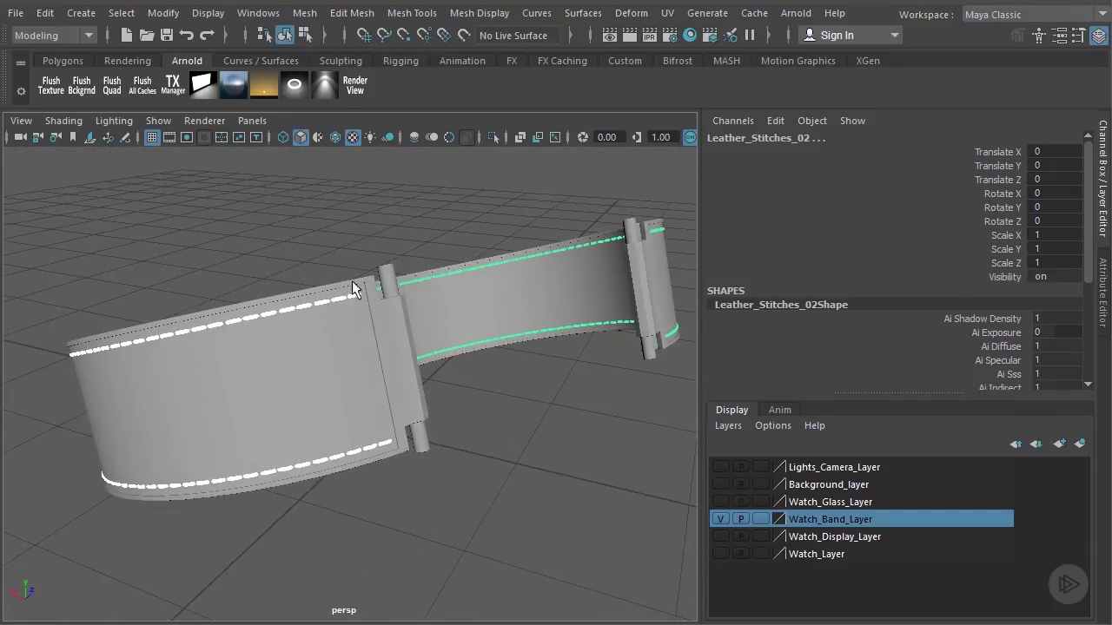
Assign a new Arnold aiStandard material to Leather_Stitches_02 and collapse the Attribute Editor.
right_click(274, 157)
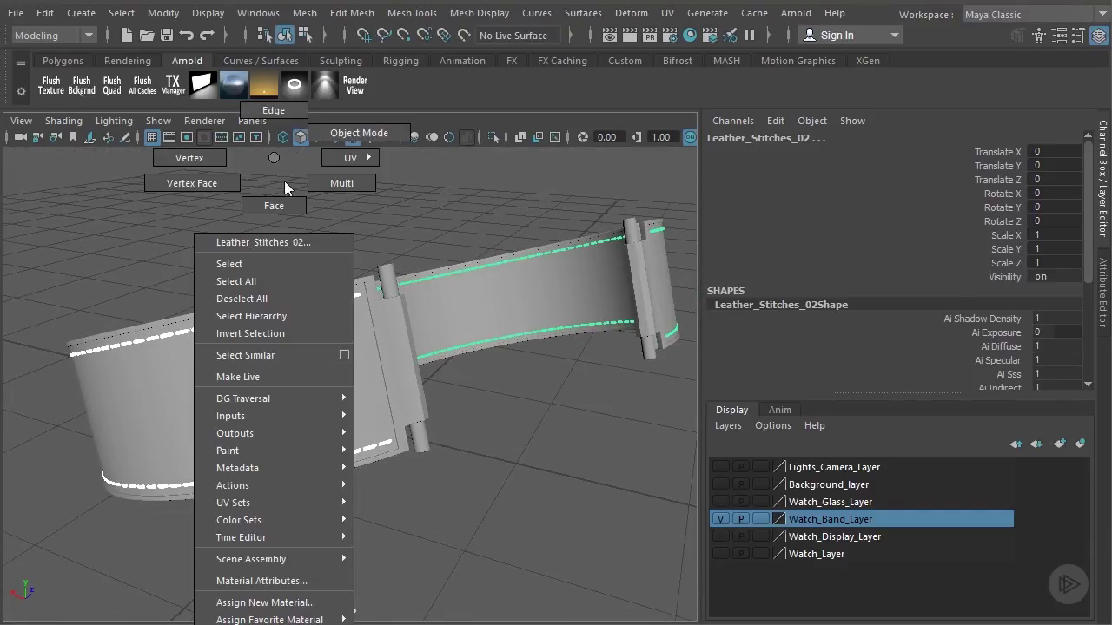
left_click(301, 602)
left_click(416, 131)
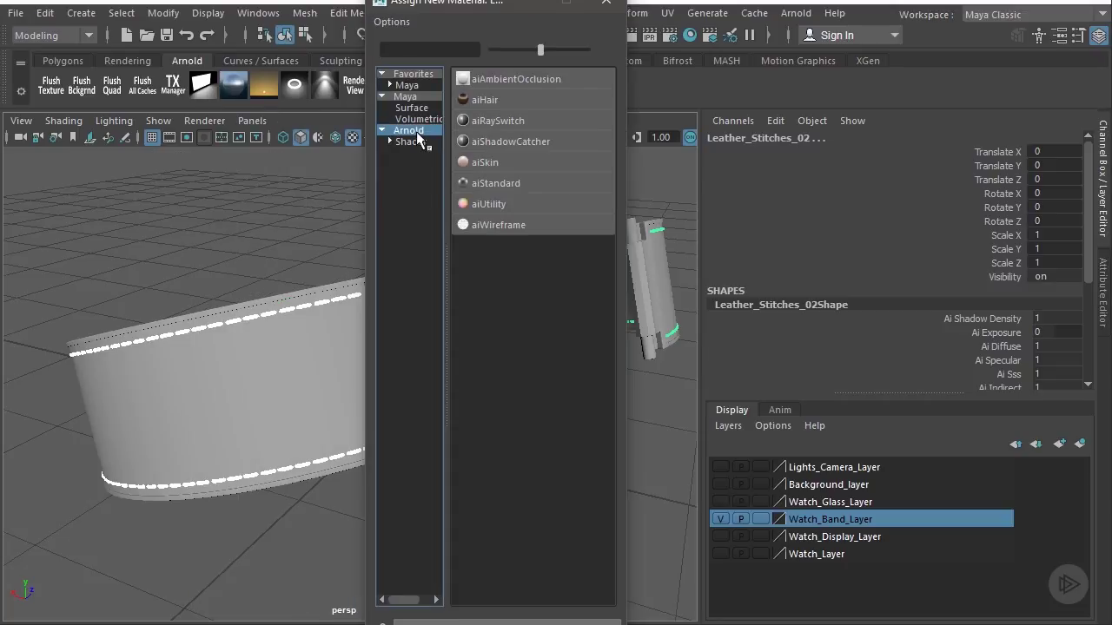
left_click(491, 183)
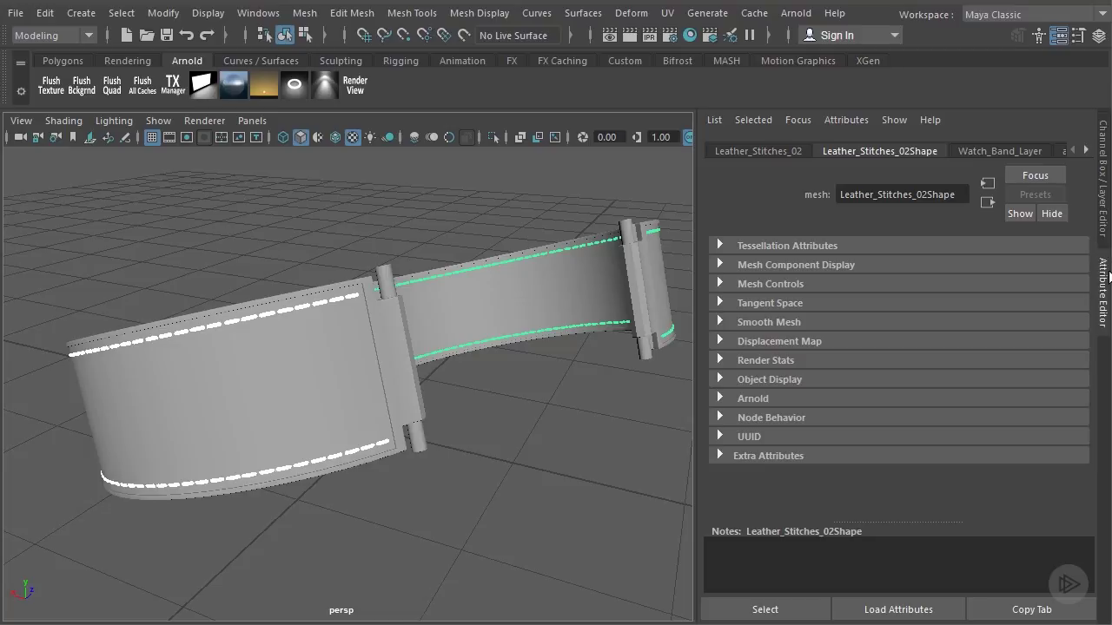
left_click(1105, 276)
right_click_drag(956, 246, 632, 255, "alt")
left_click_drag(607, 265, 640, 266, "alt")
left_click(678, 231)
Rename the aiStandard10 material to Leather_Stitches_ai.
middle_click_drag(678, 231, 556, 298, "alt")
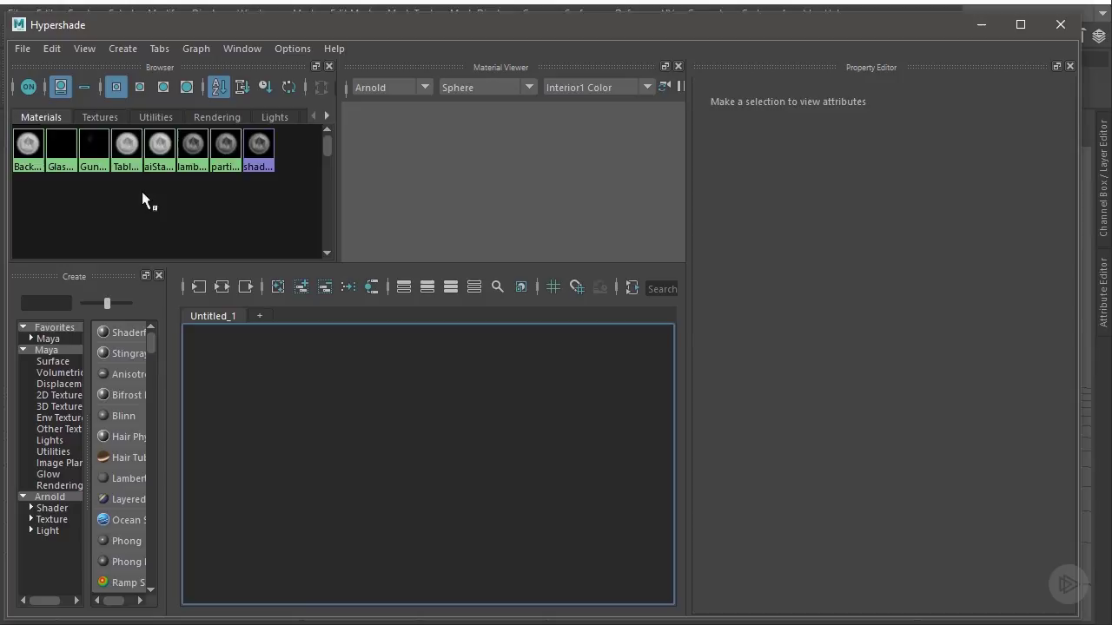
left_click(157, 152)
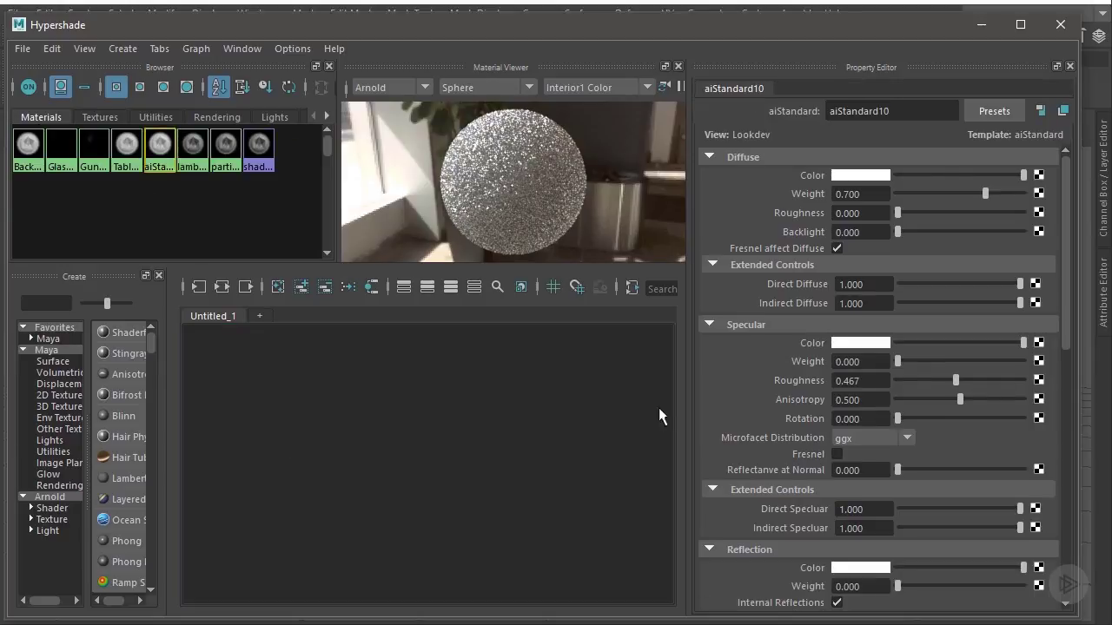
double_click(905, 110)
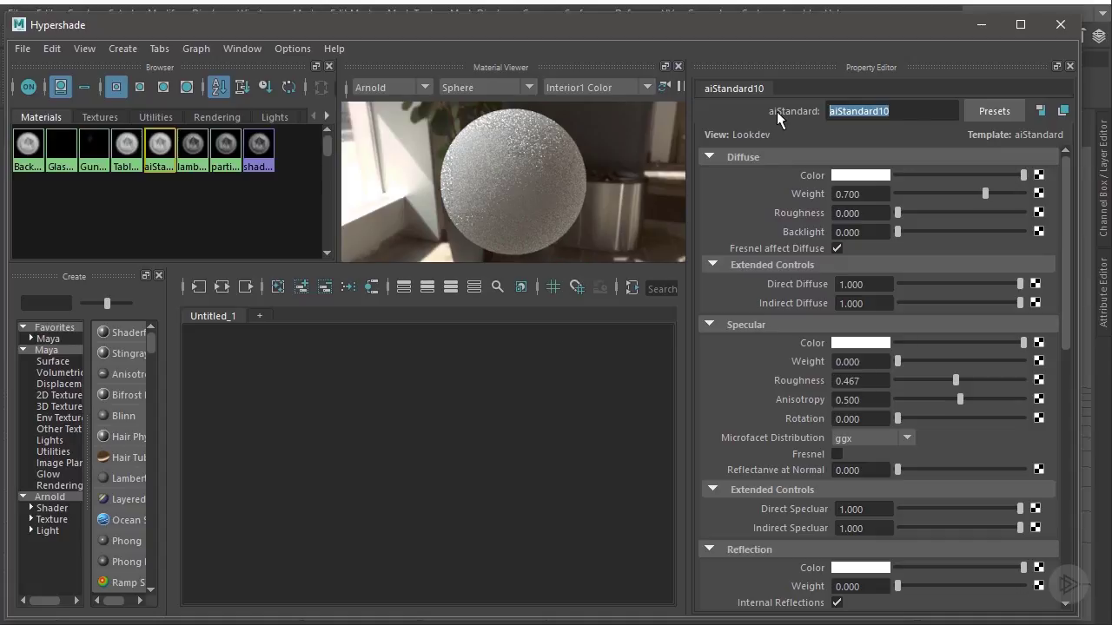
type("Leather_Stitches_ai")
key("Return")
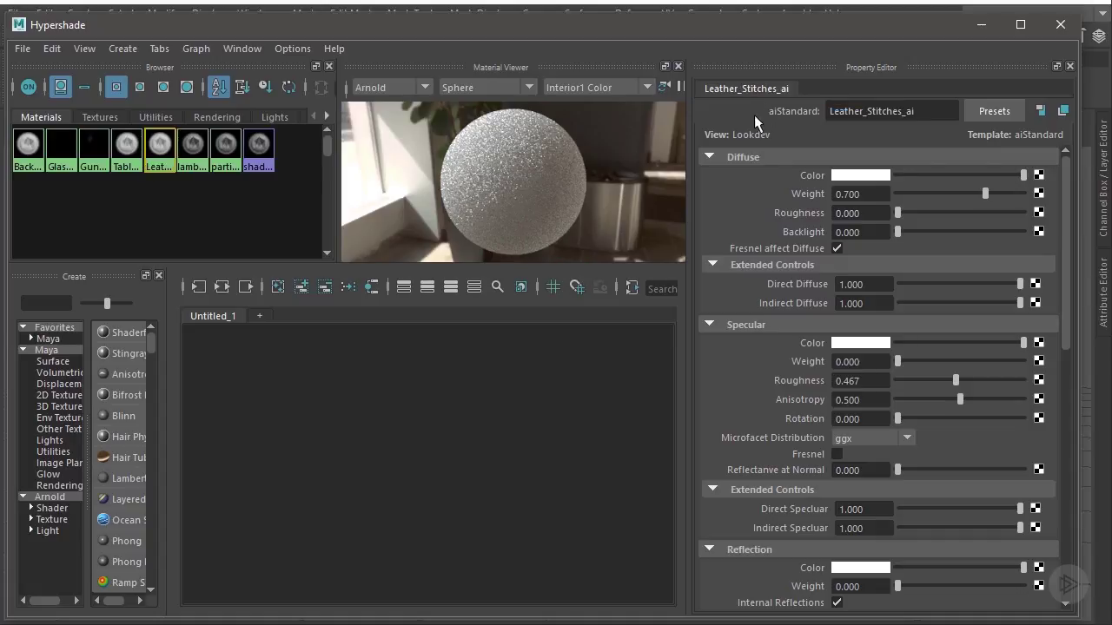
Set the diffuse colour to grey 77,77,77 and diffuse weight to 0.974.
left_click(848, 176)
double_click(701, 224)
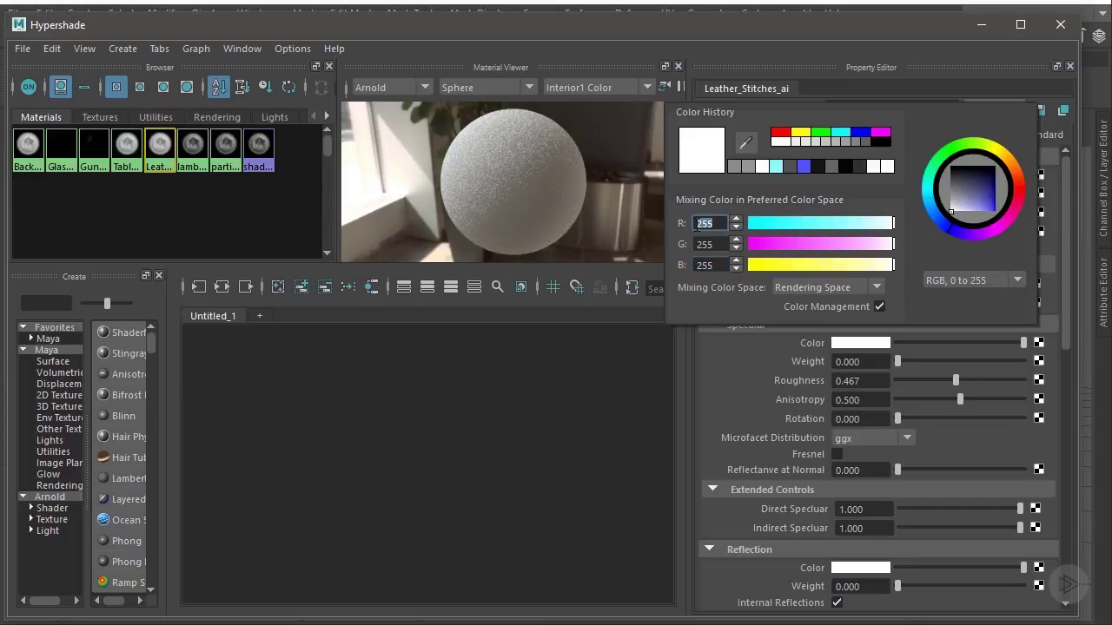
type("77")
key("Tab")
type("77")
key("Tab")
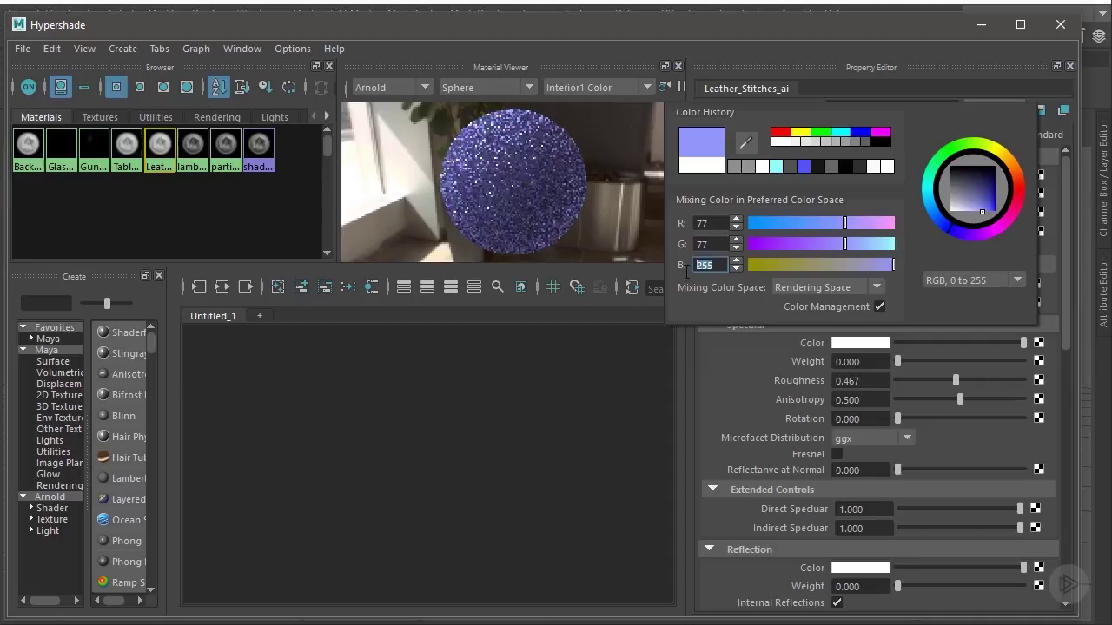
type("77")
key("Return")
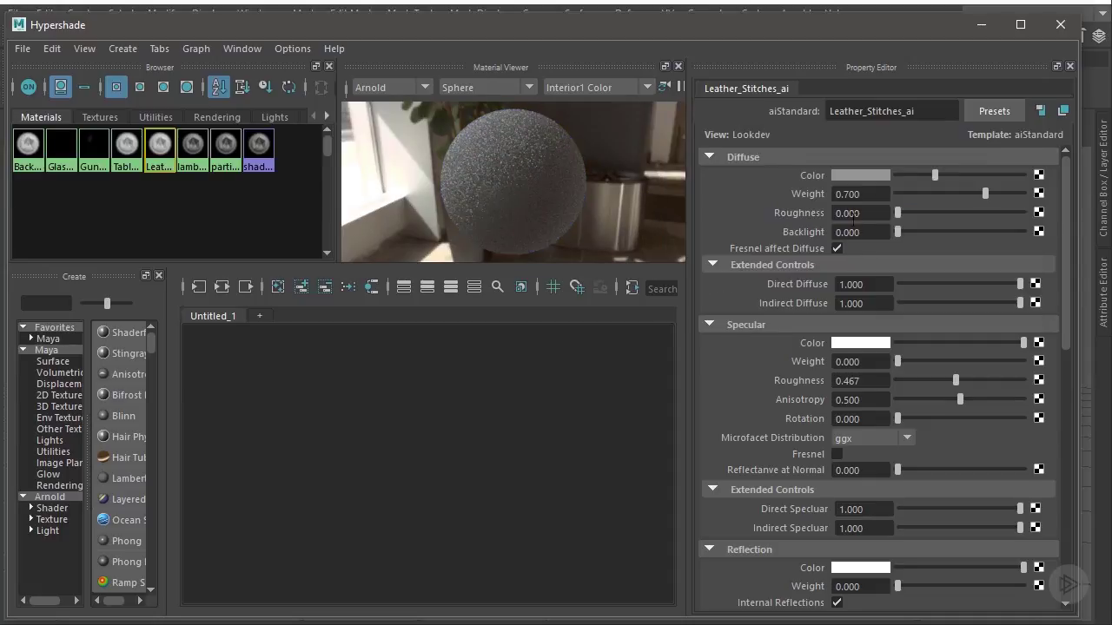
double_click(864, 193)
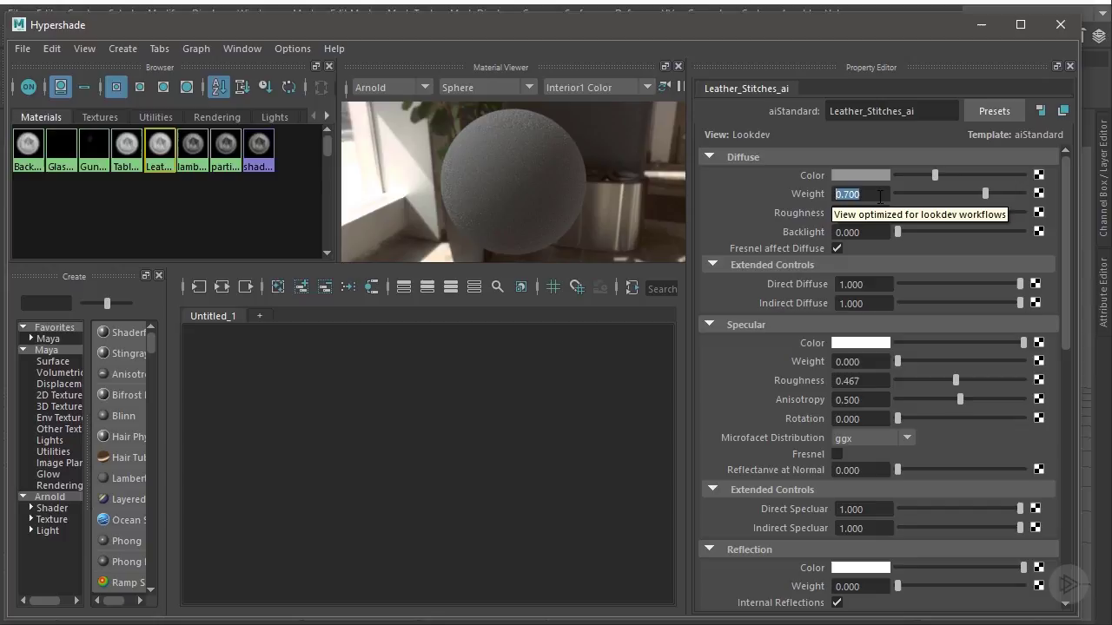
type(".974")
key("Return")
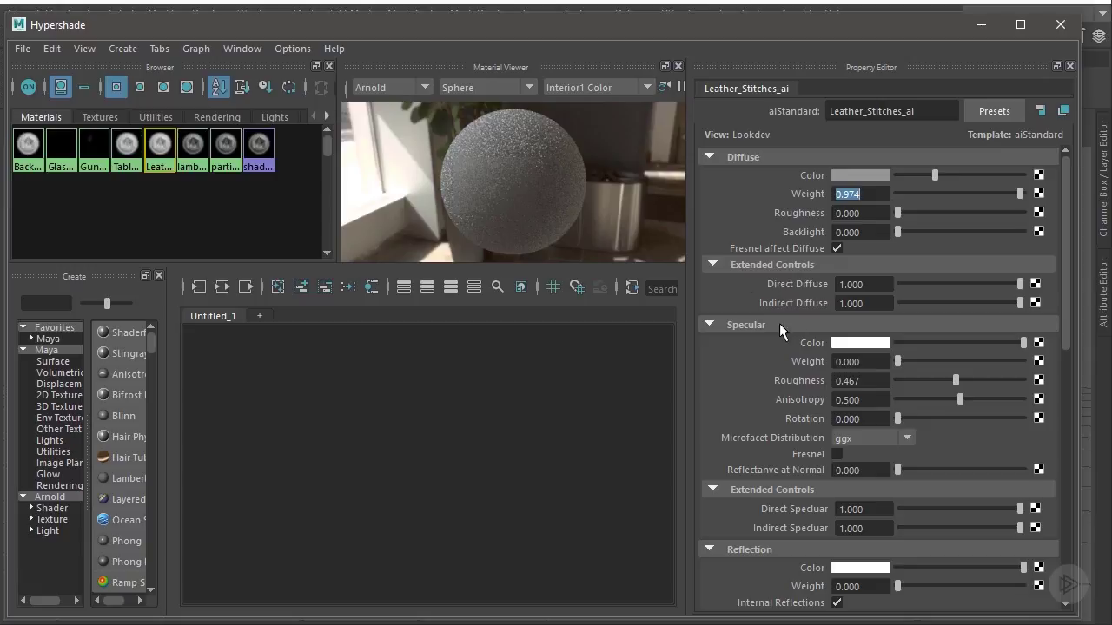
Set Leather_Stitches_ai's specular colour to grey 69,69,69.
left_click(730, 262)
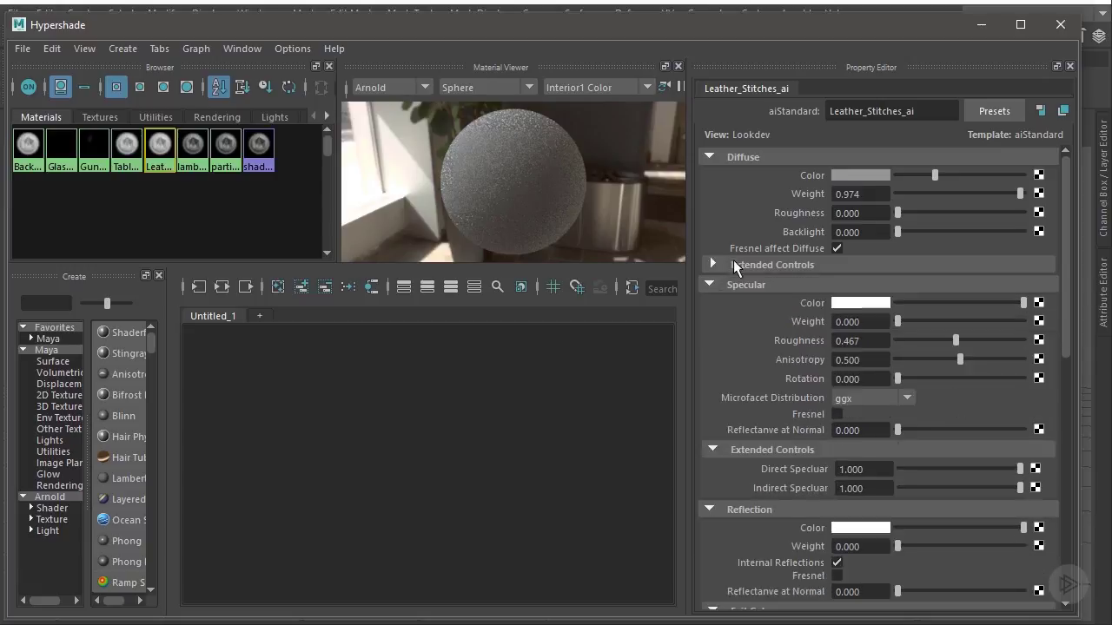
left_click(852, 304)
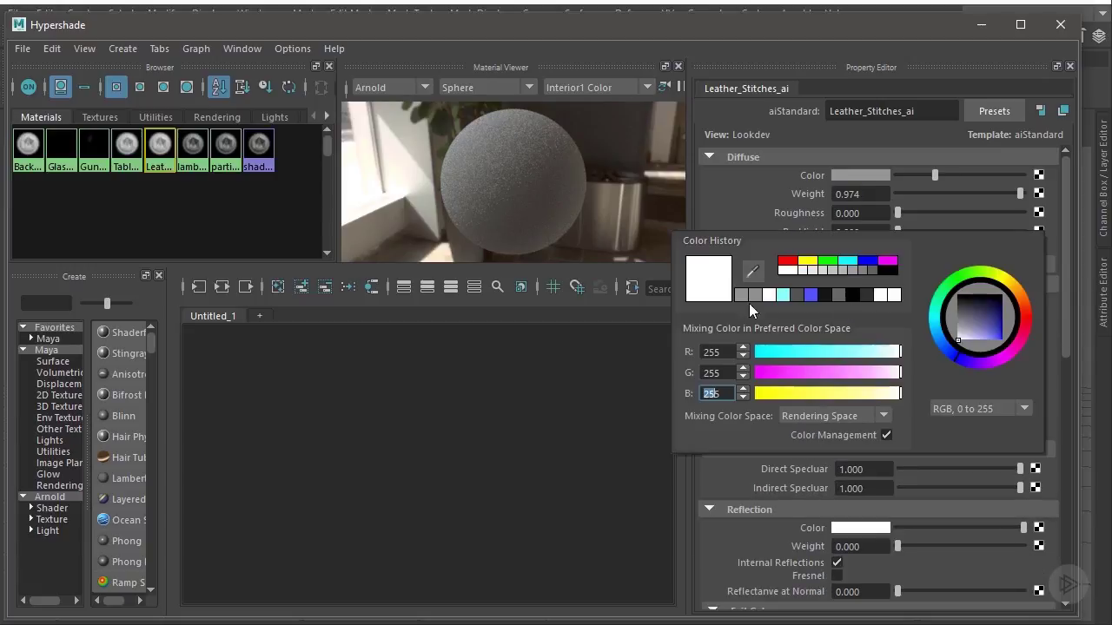
double_click(714, 351)
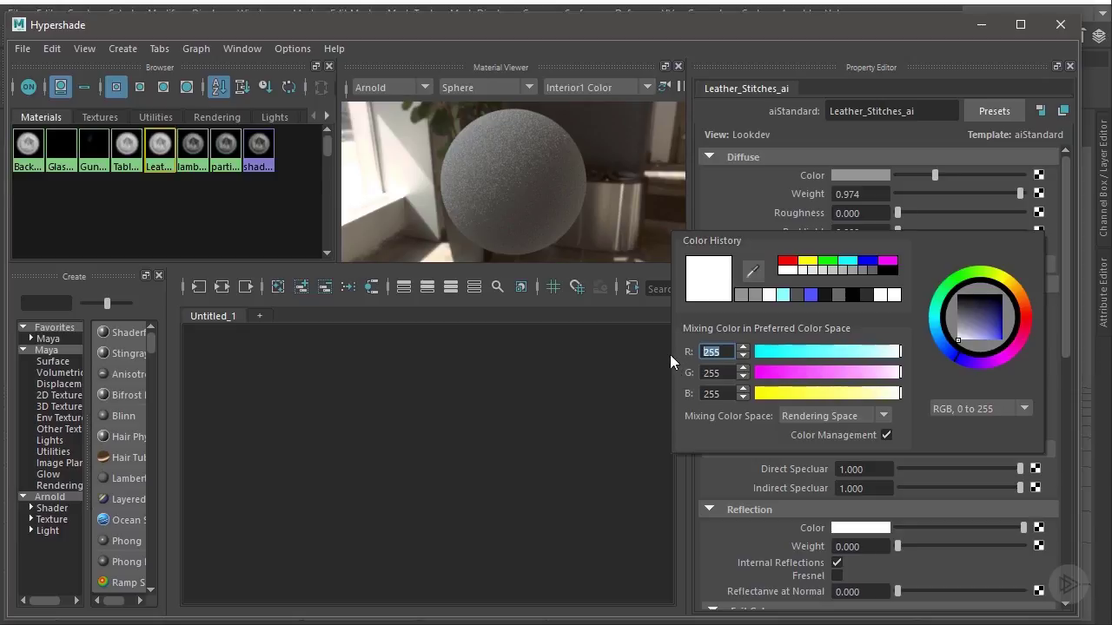
type("69")
double_click(713, 372)
type("69")
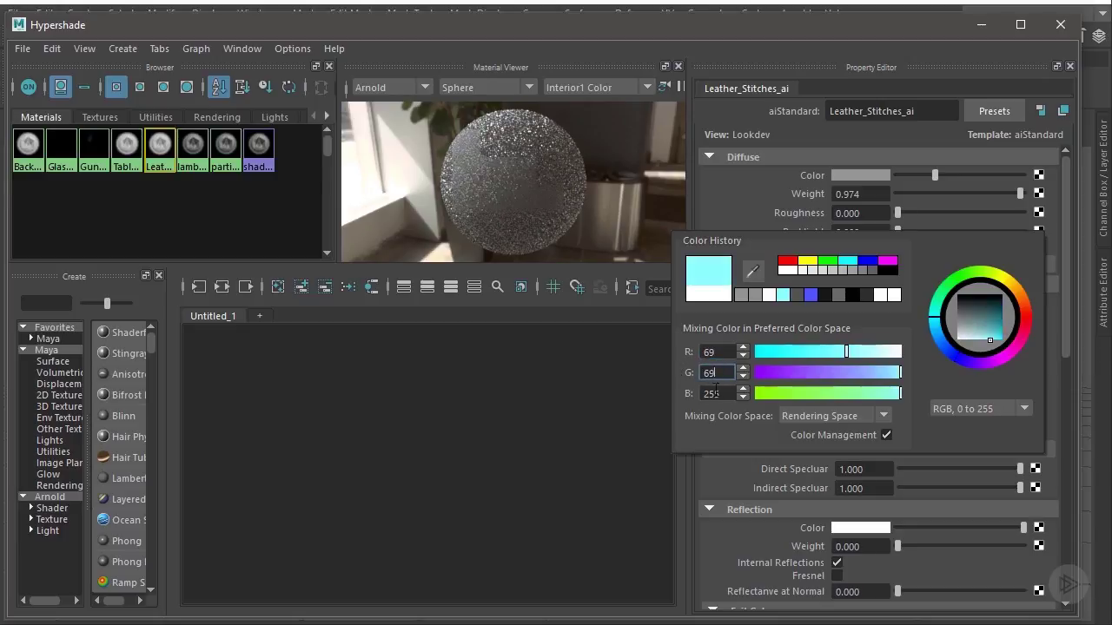
double_click(717, 391)
type("69")
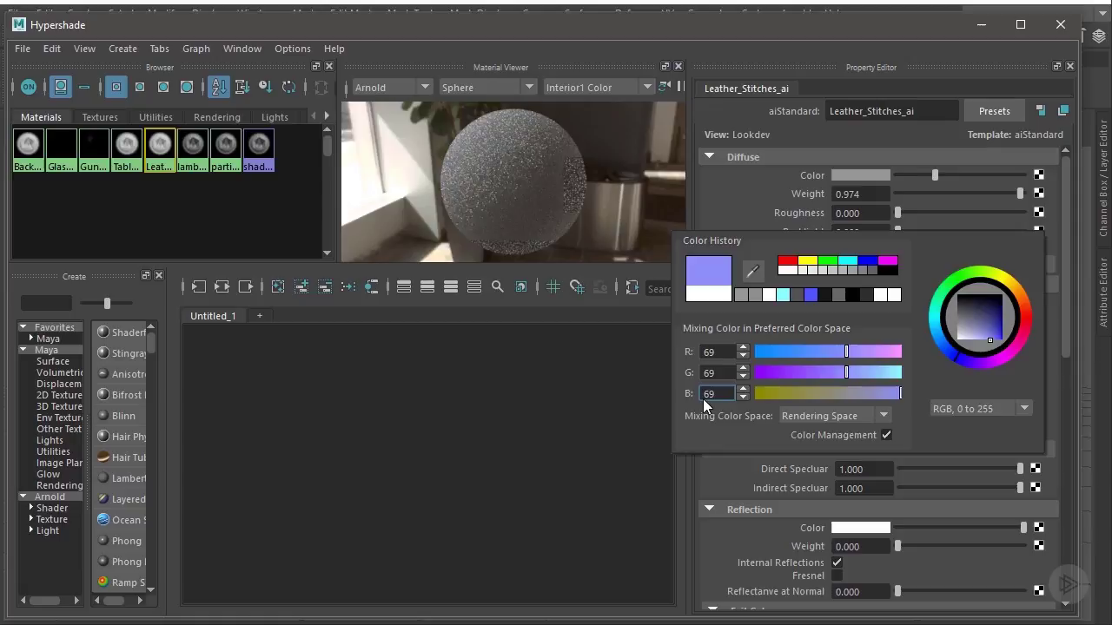
key("Return")
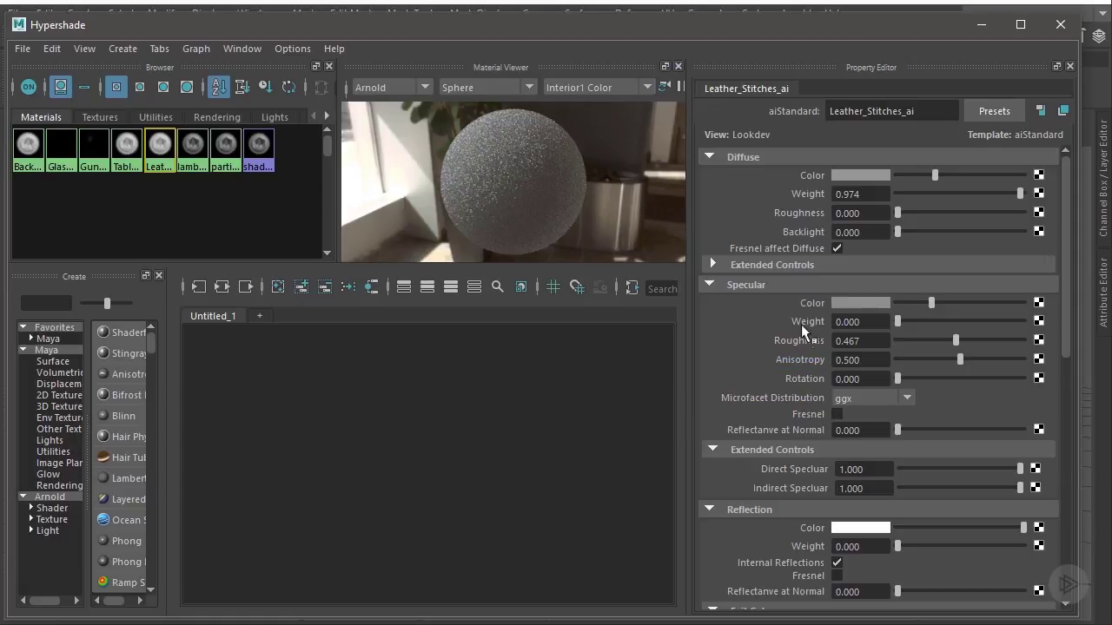
Set specular weight to 0.439 and specular roughness to 0.703.
left_click_drag(867, 323, 824, 314)
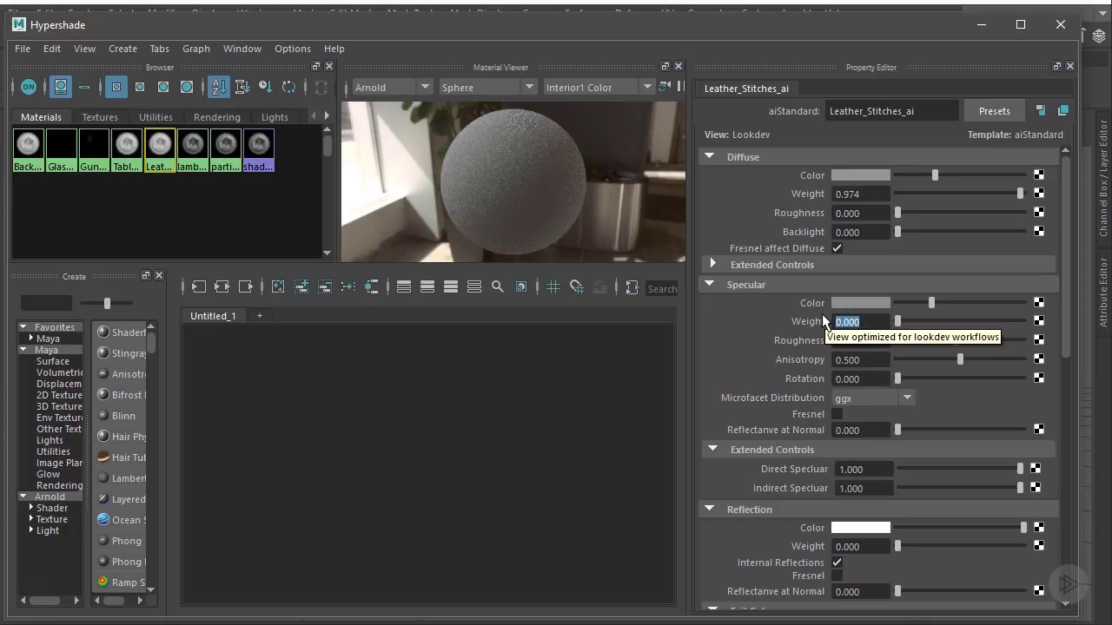
type(".439")
key("Return")
key("Tab")
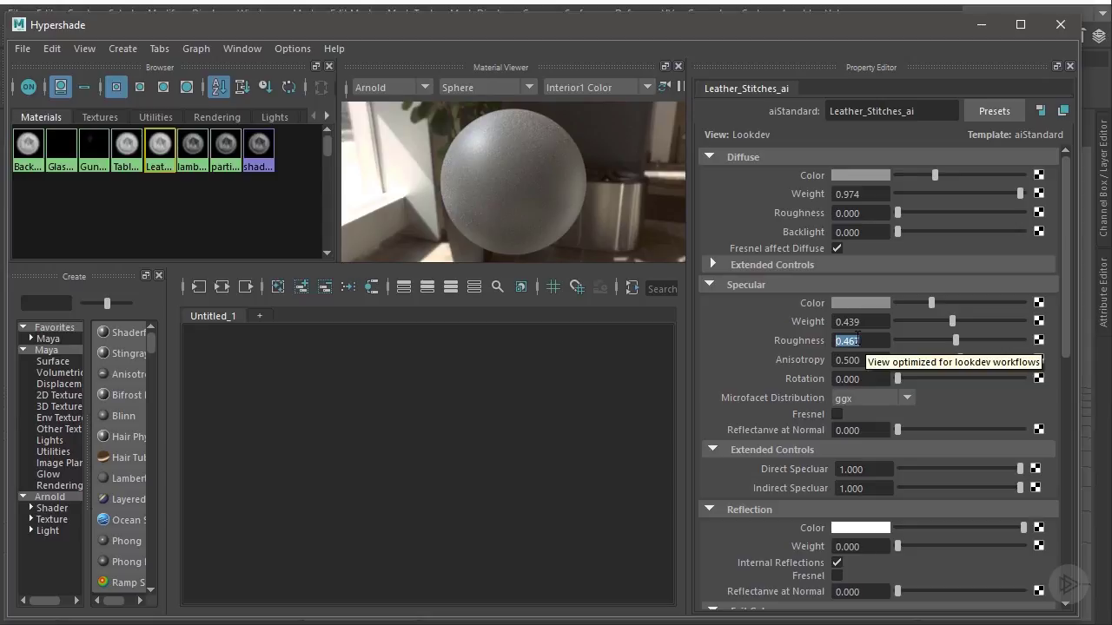
type(".703")
key("Return")
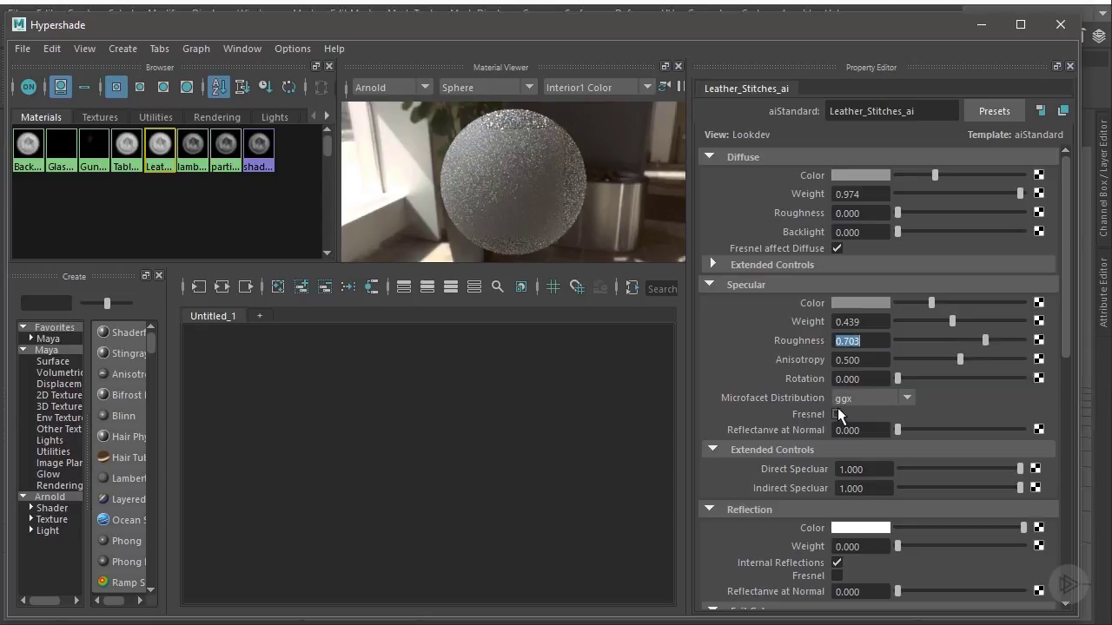
Enable specular Fresnel with 0.05 reflectance at normal, then collapse specular, reflection and refraction sections.
left_click(838, 414)
left_click(870, 430)
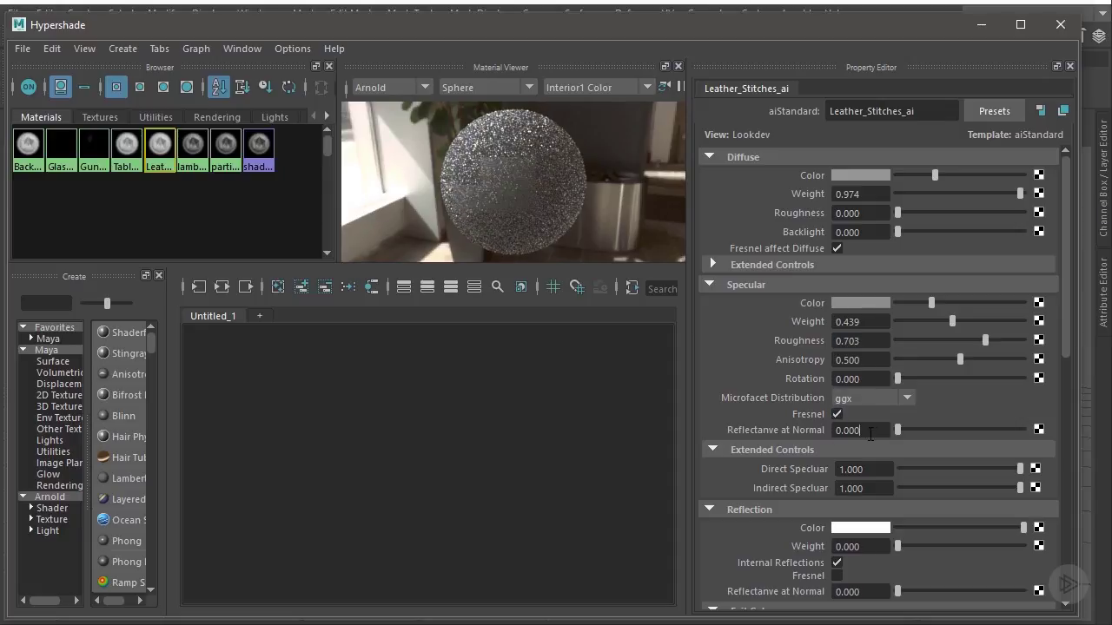
double_click(871, 430)
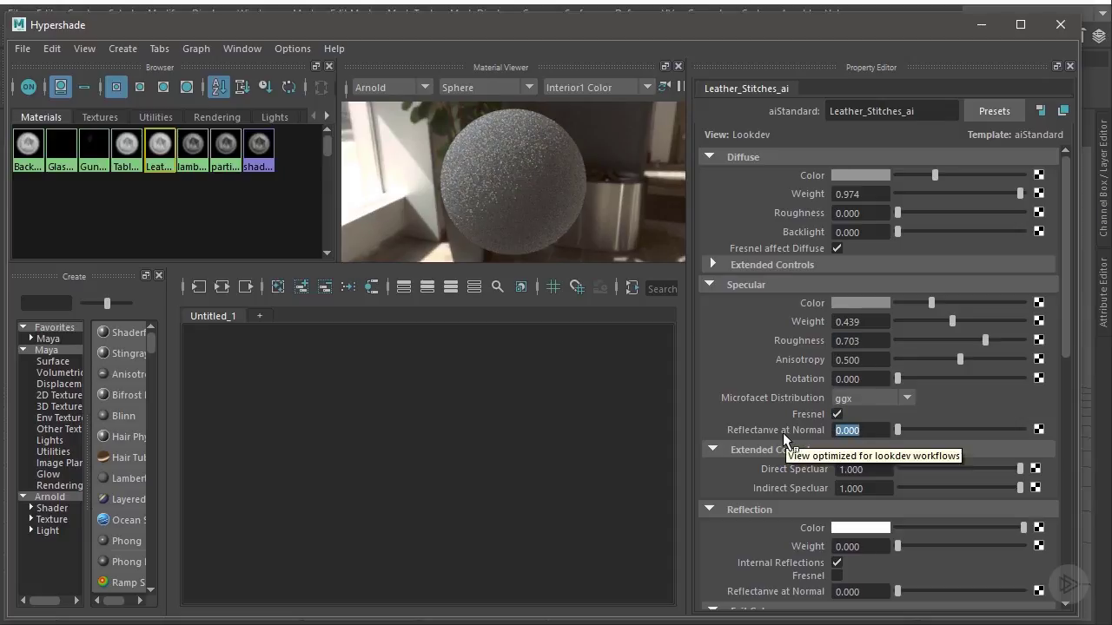
type(".05")
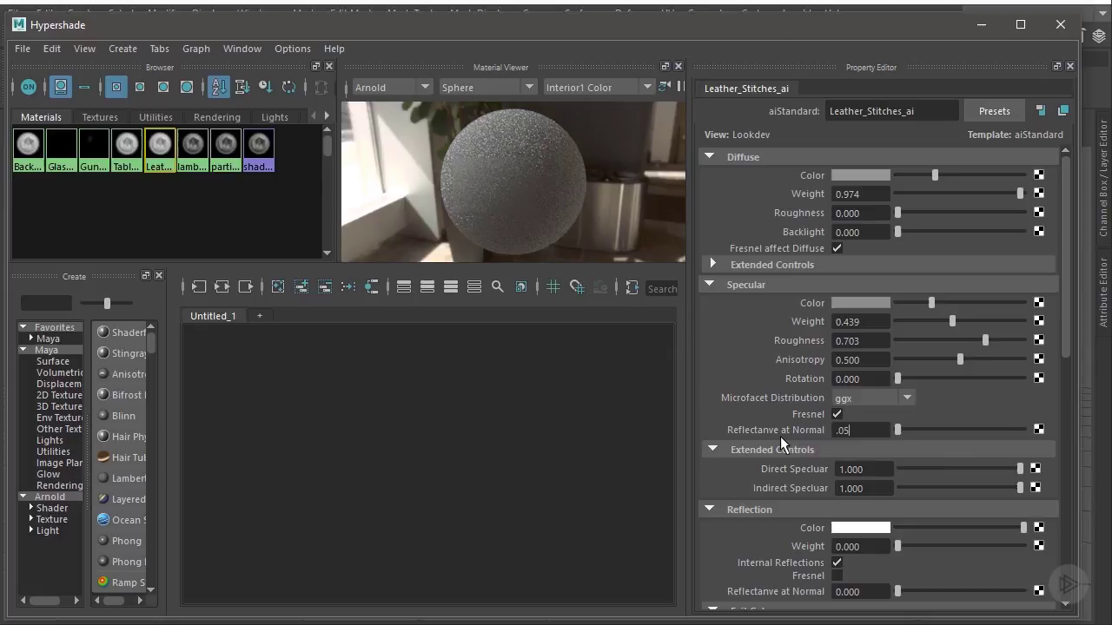
key("Return")
left_click(727, 451)
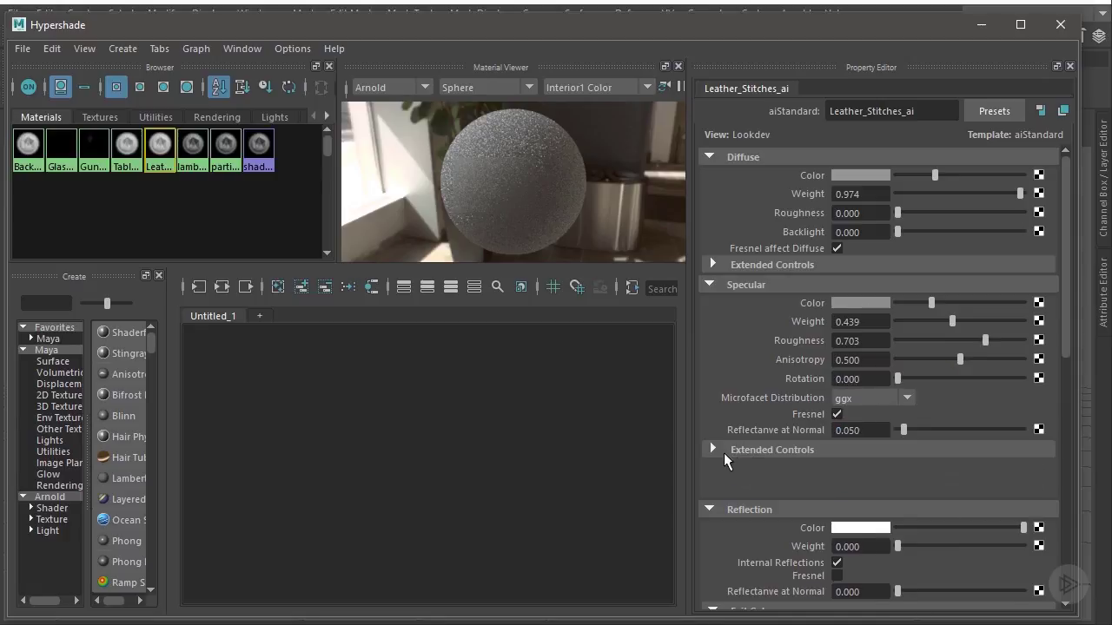
left_click(712, 471)
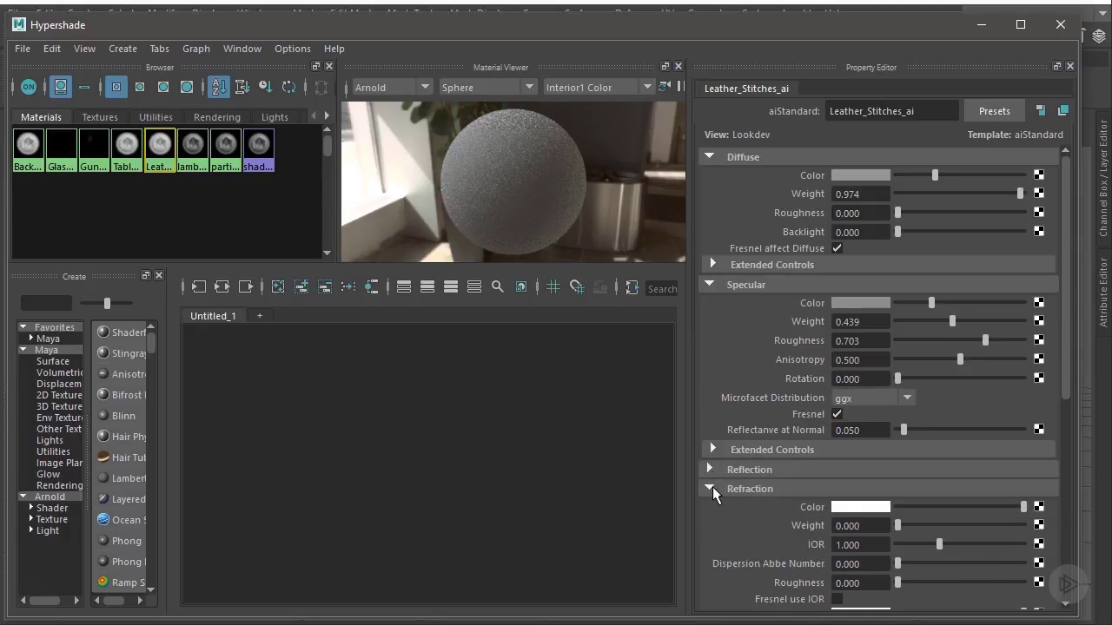
left_click(712, 489)
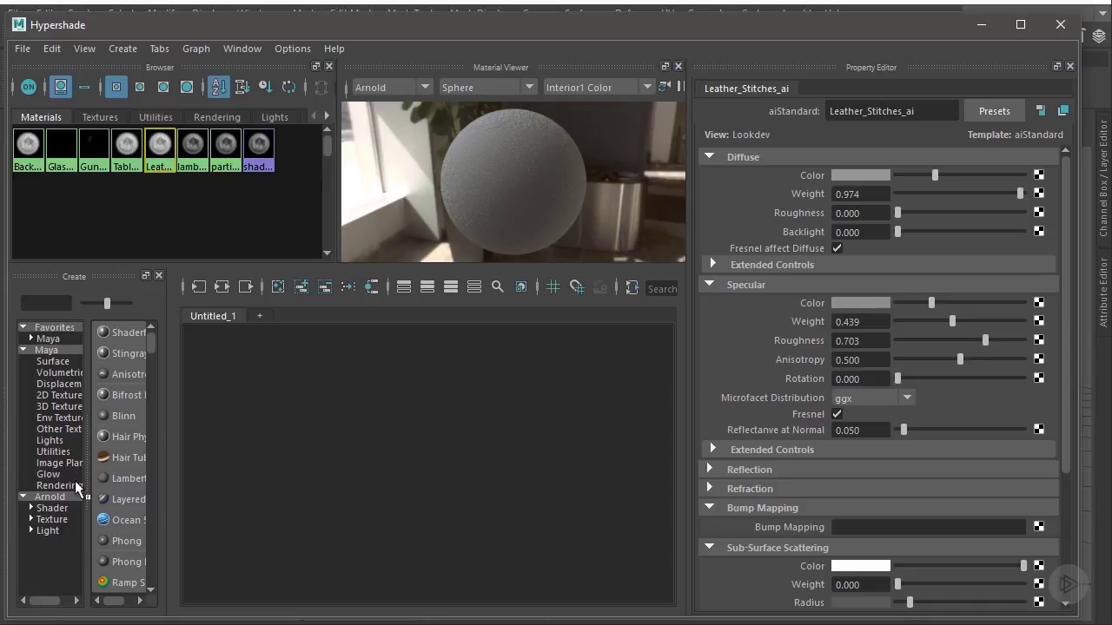
Graph the Leather_Stitches_ai shading network in the node editor.
right_click(161, 155)
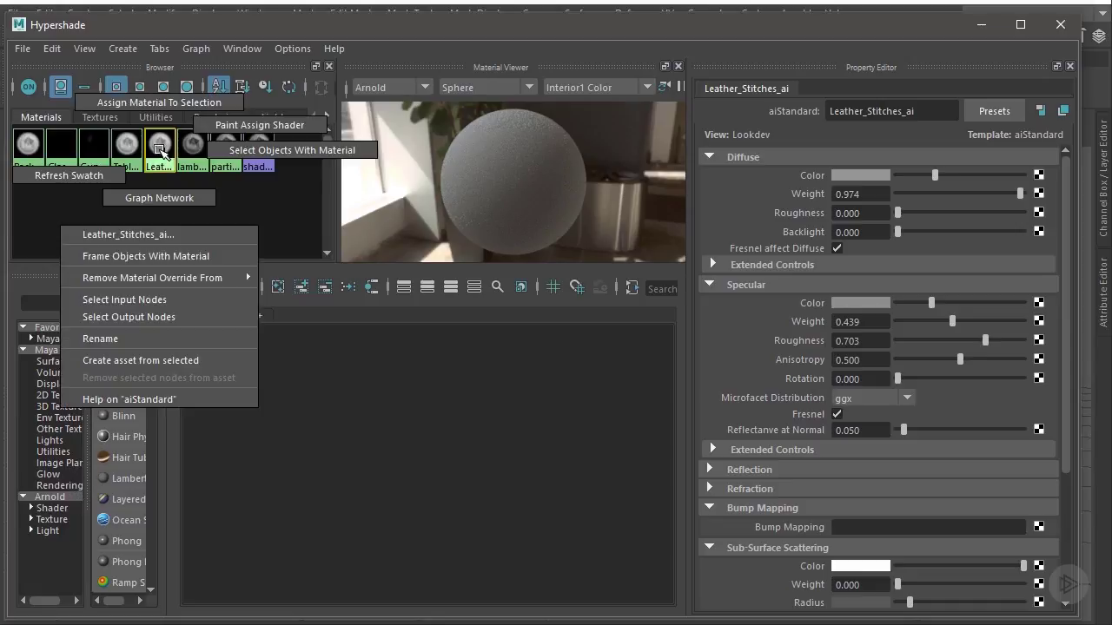
left_click(158, 198)
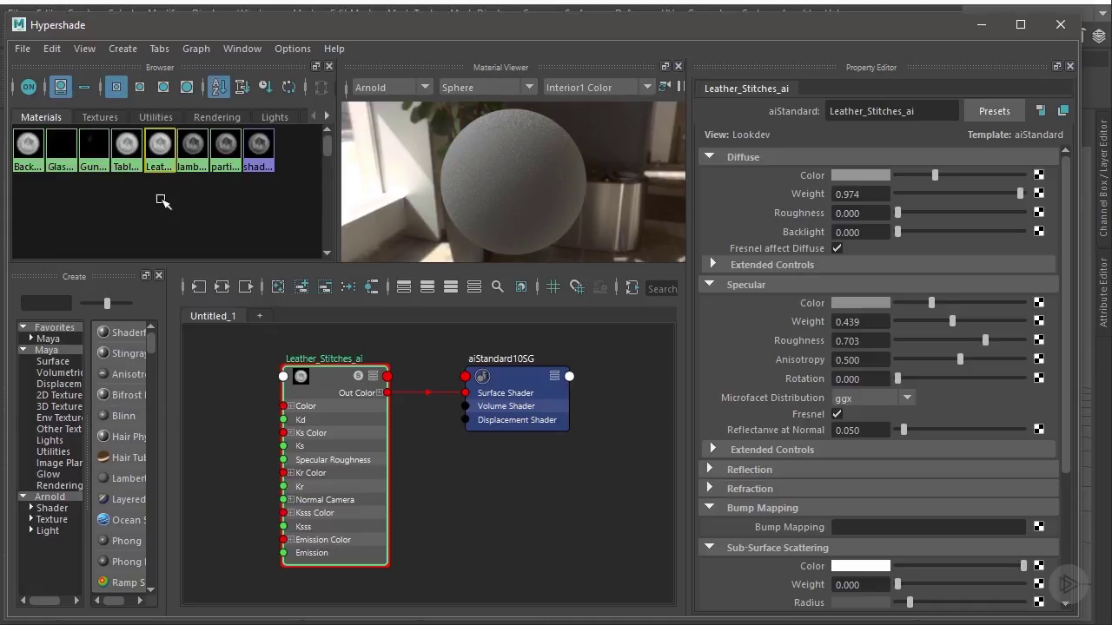
scroll(364, 424, "down", 2)
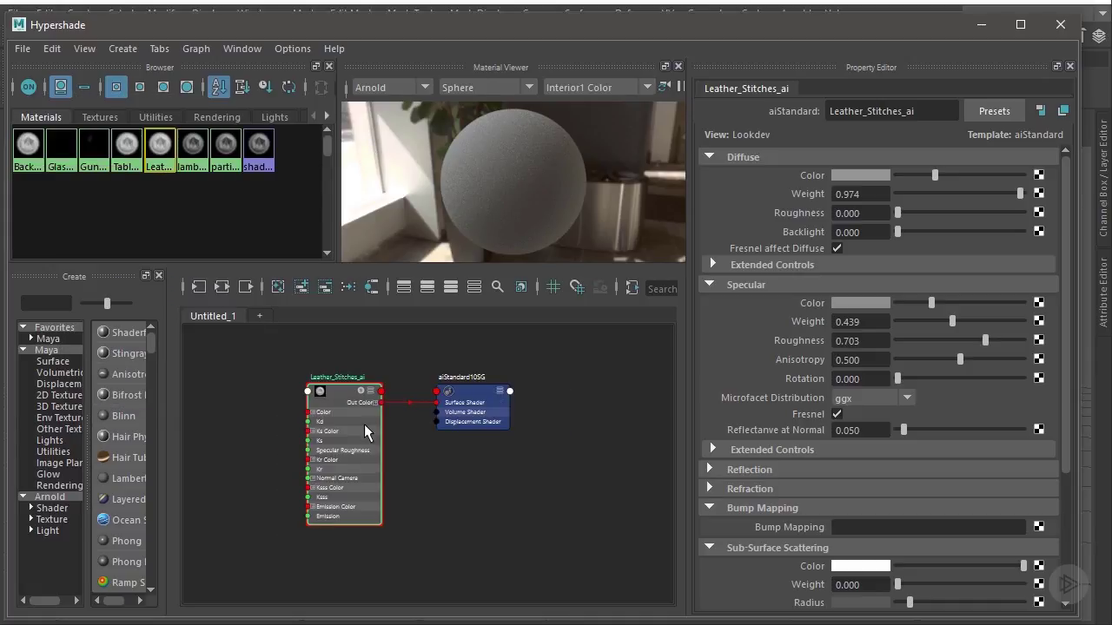
List Arnold nodes in a widened Create panel, scrolled down to aiBump2d.
left_click(51, 496)
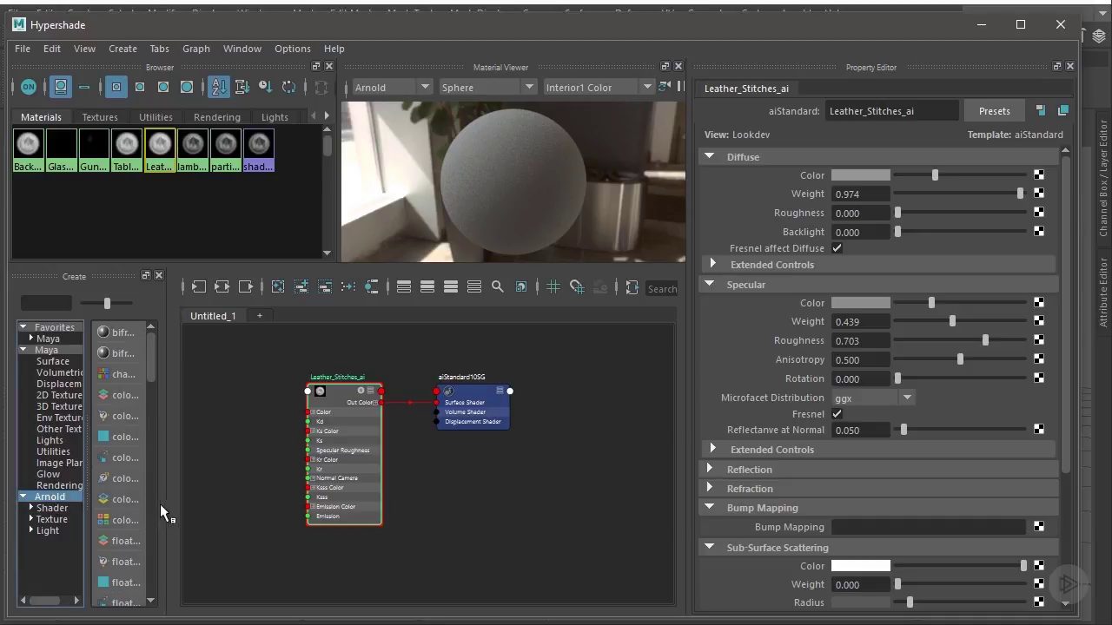
left_click_drag(170, 513, 241, 516)
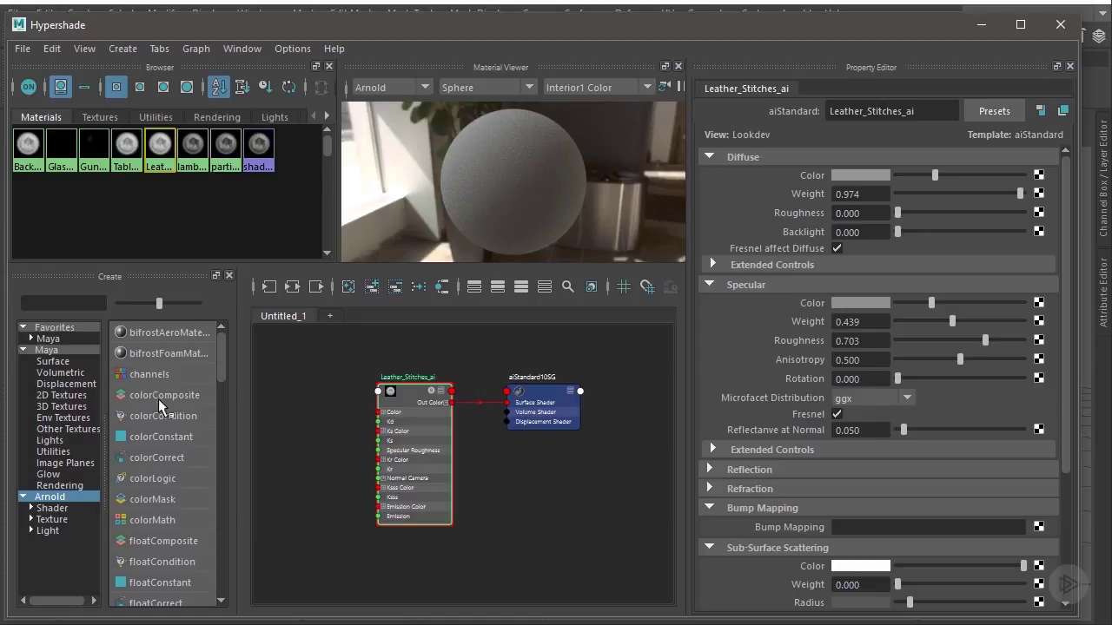
scroll(143, 365, "down", 10)
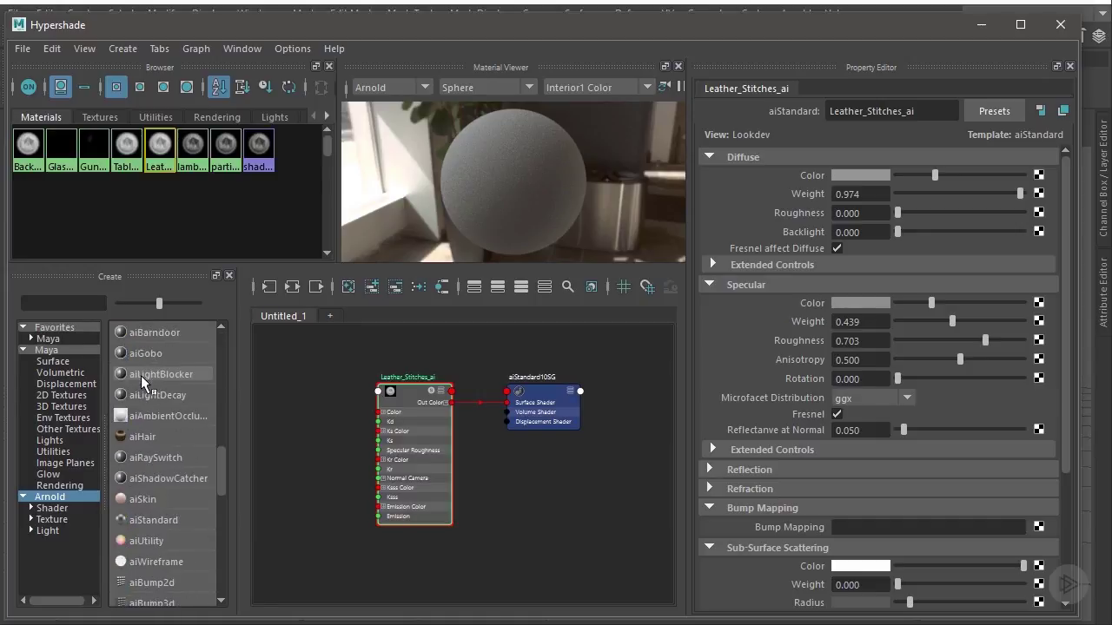
scroll(142, 382, "down", 1)
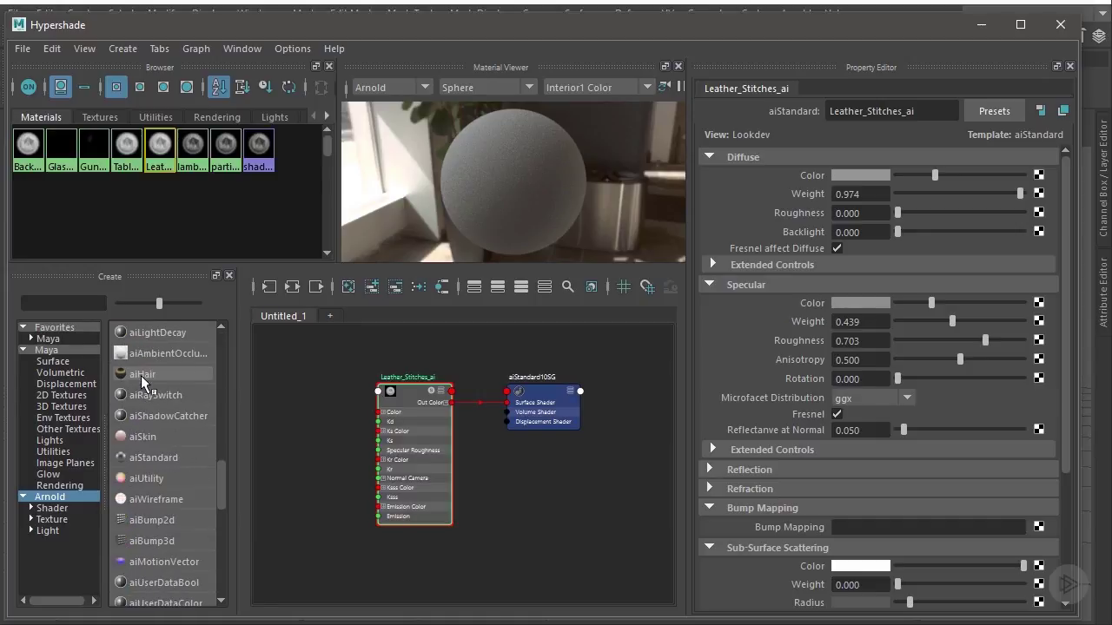
Create an aiBump2d1 node and arrange it and aiStandard10SG beside the network.
left_click(165, 523)
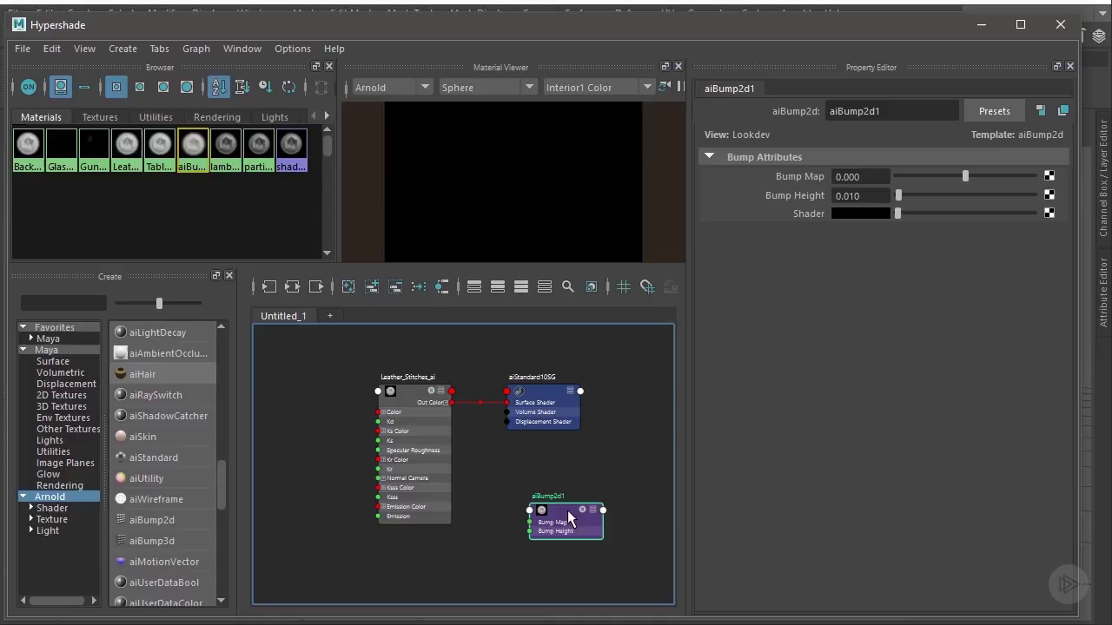
left_click_drag(567, 509, 519, 491)
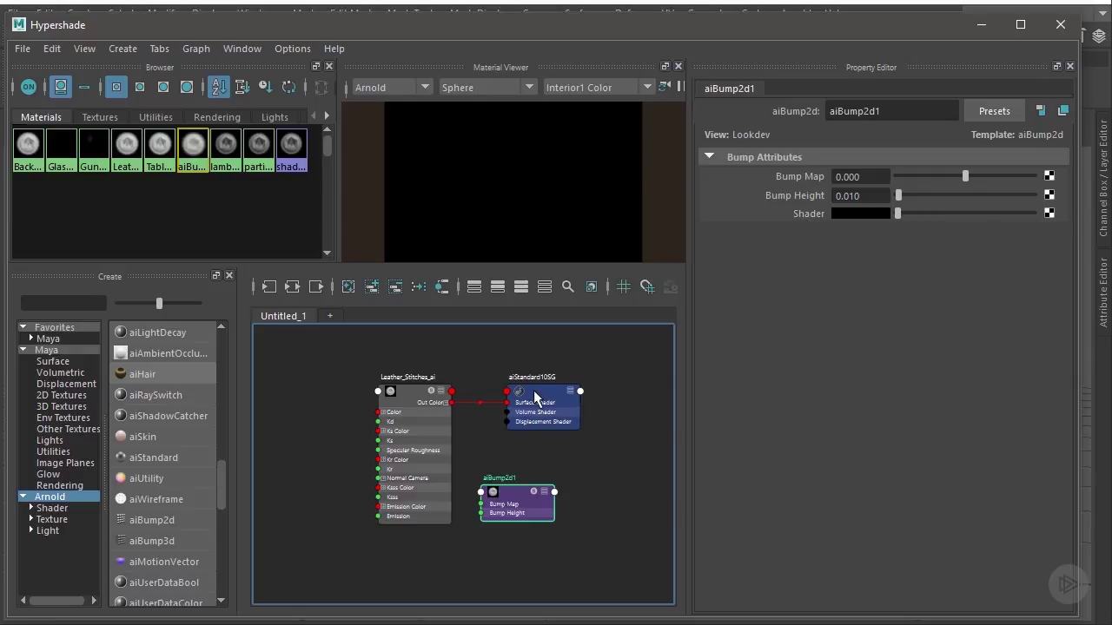
left_click_drag(535, 398, 598, 379)
left_click_drag(511, 487, 510, 446)
left_click(611, 383)
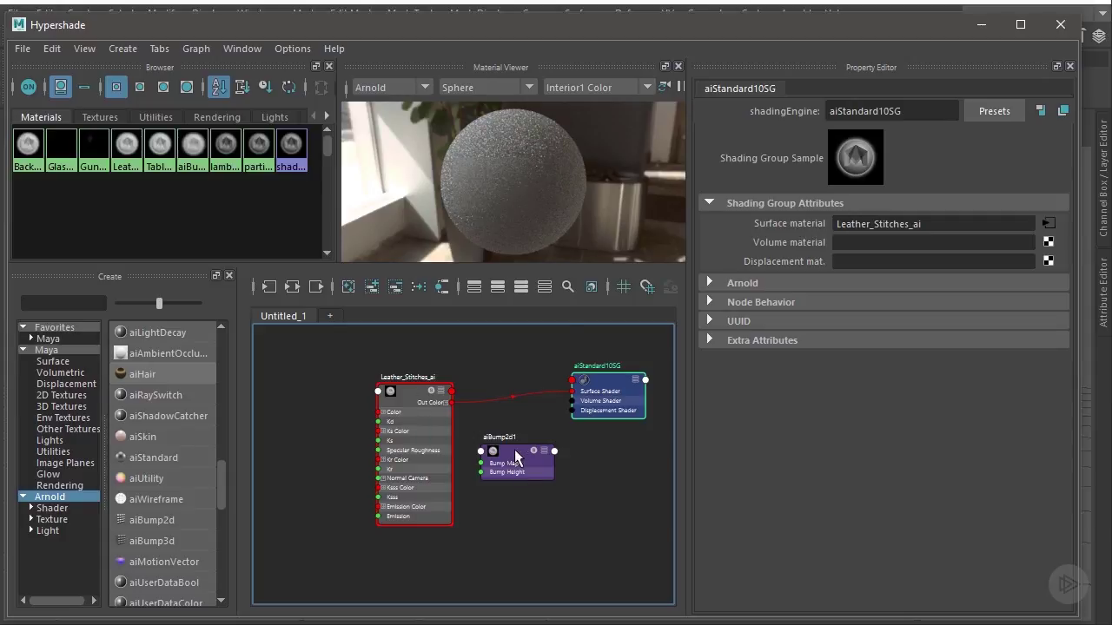
Wire aiBump2d1 into aiStandard10SG, Leather_Stitches_ai into its Shader, and a File texture into Bump Map.
middle_click_drag(516, 457, 776, 221)
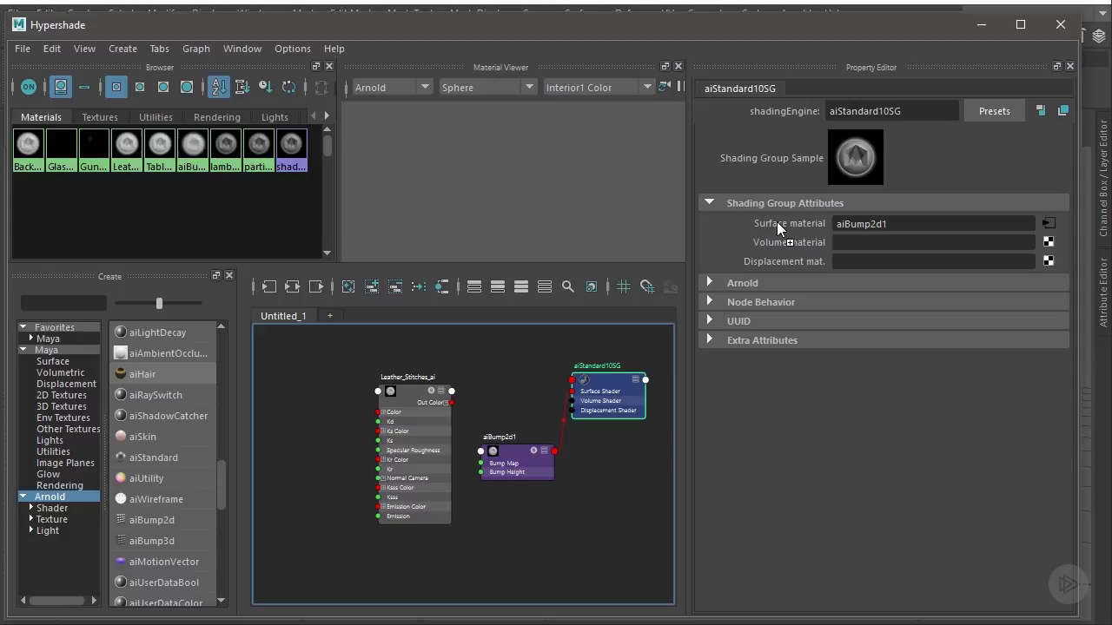
left_click(509, 450)
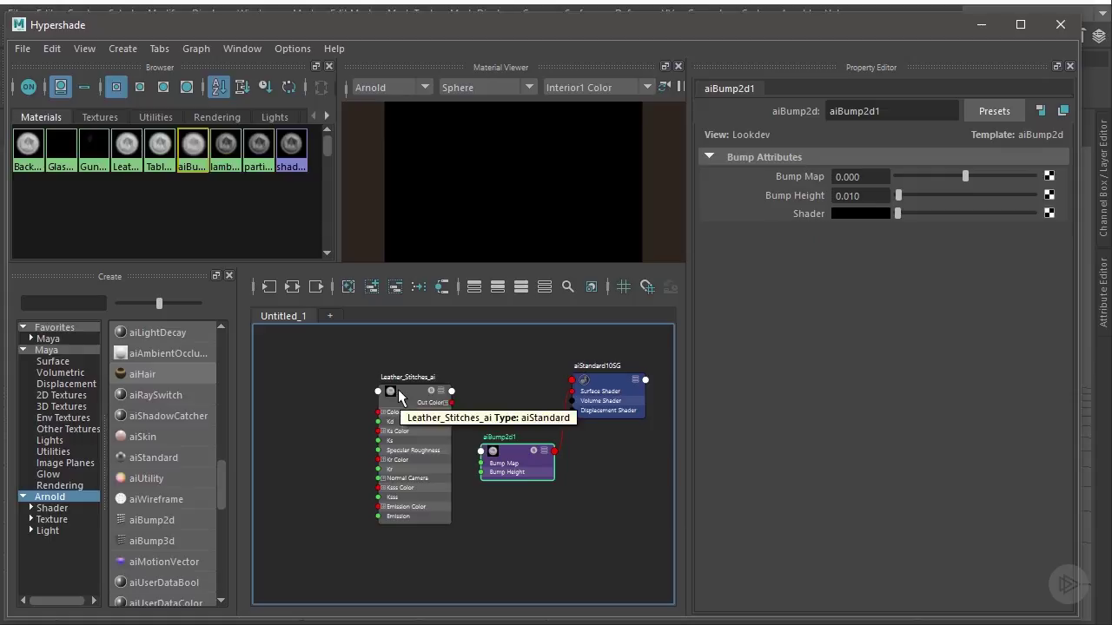
middle_click_drag(399, 396, 777, 218)
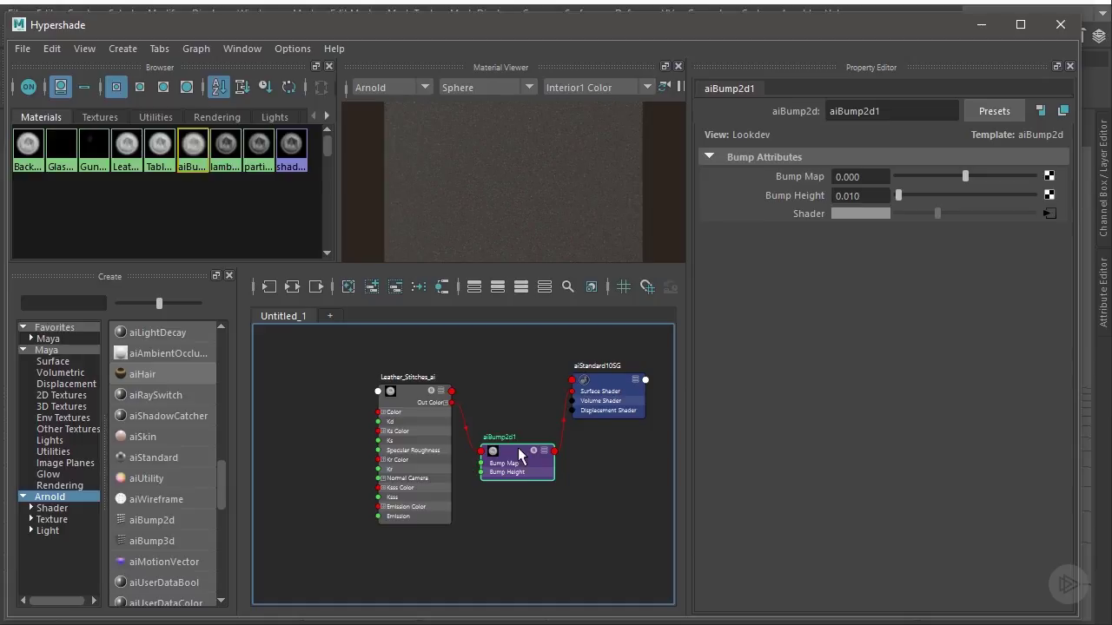
left_click(1049, 176)
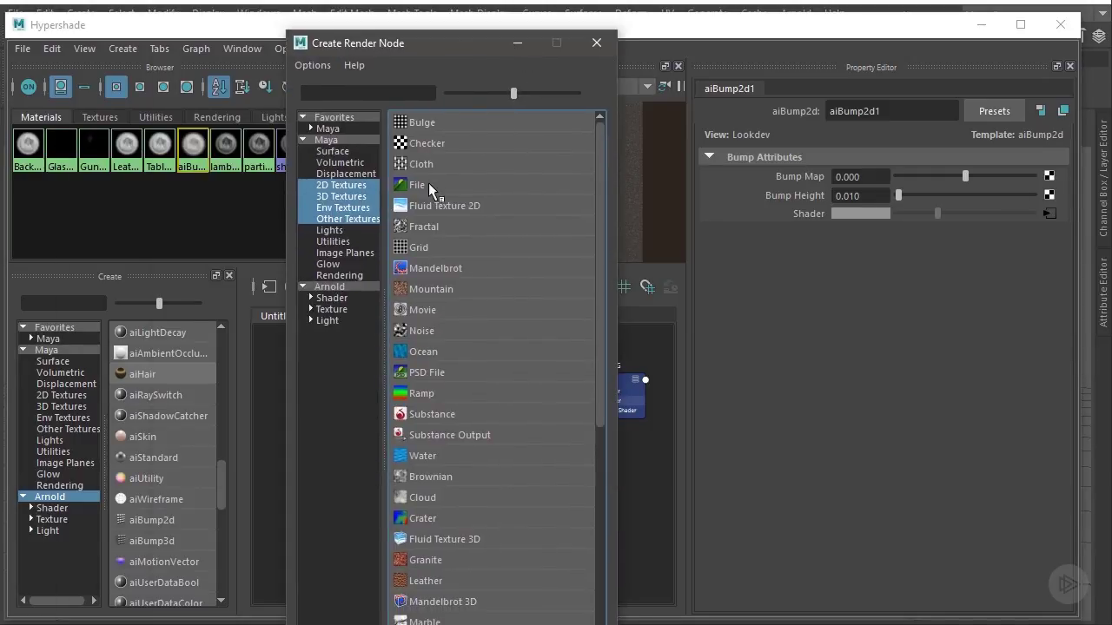
left_click(429, 184)
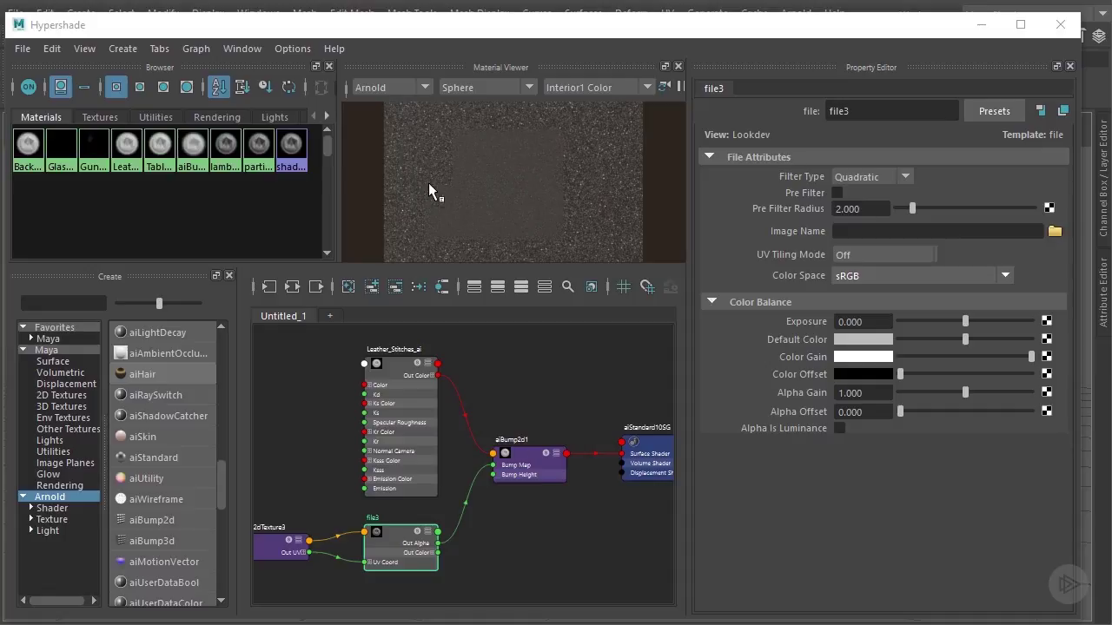
Load Watch_Band_Stitches_Bump.tga from sourceimages as file3's image.
left_click(1054, 232)
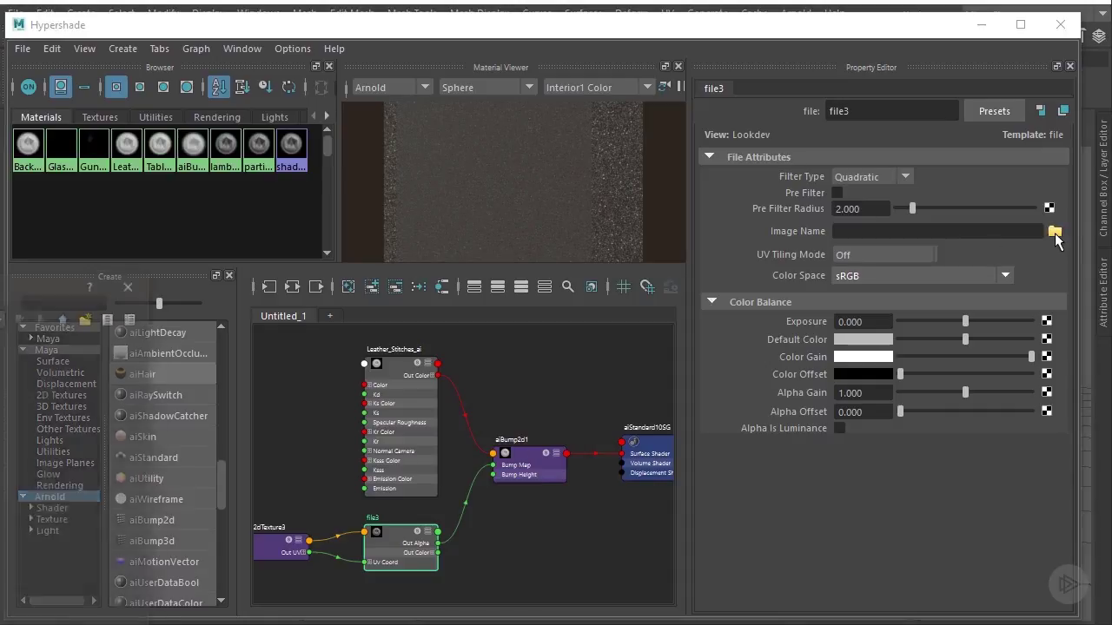
left_click_drag(725, 64, 767, 64)
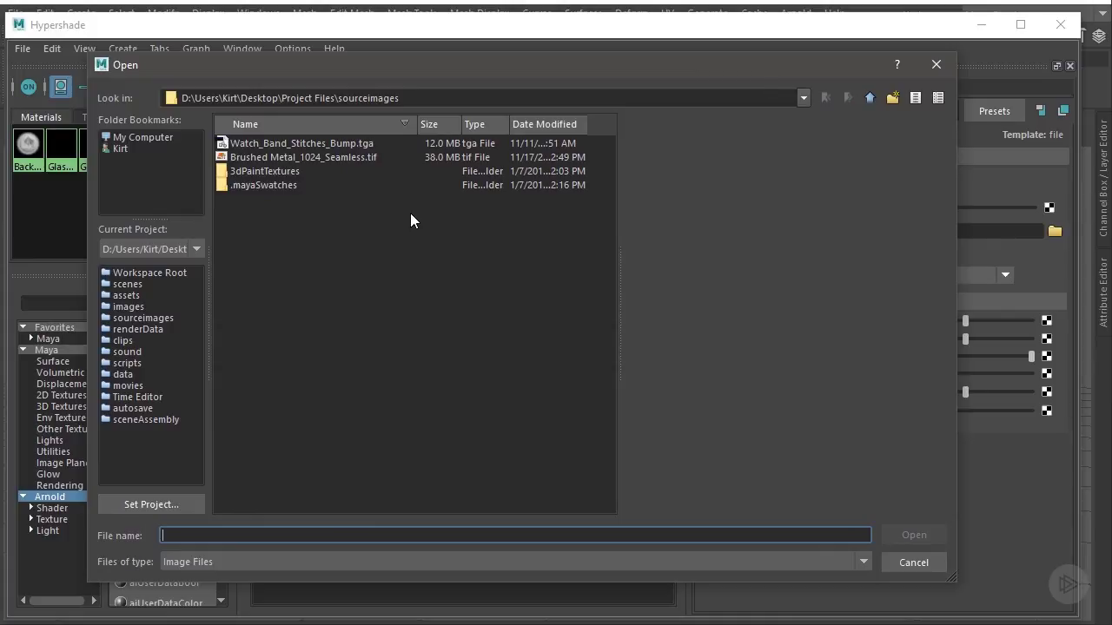
left_click(338, 147)
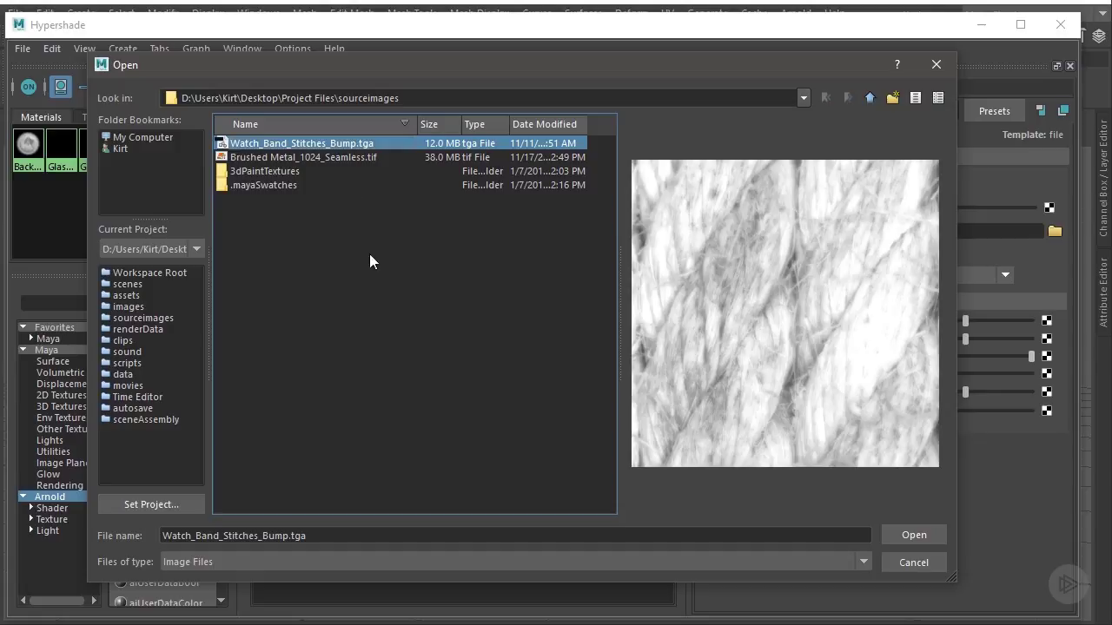
left_click(905, 535)
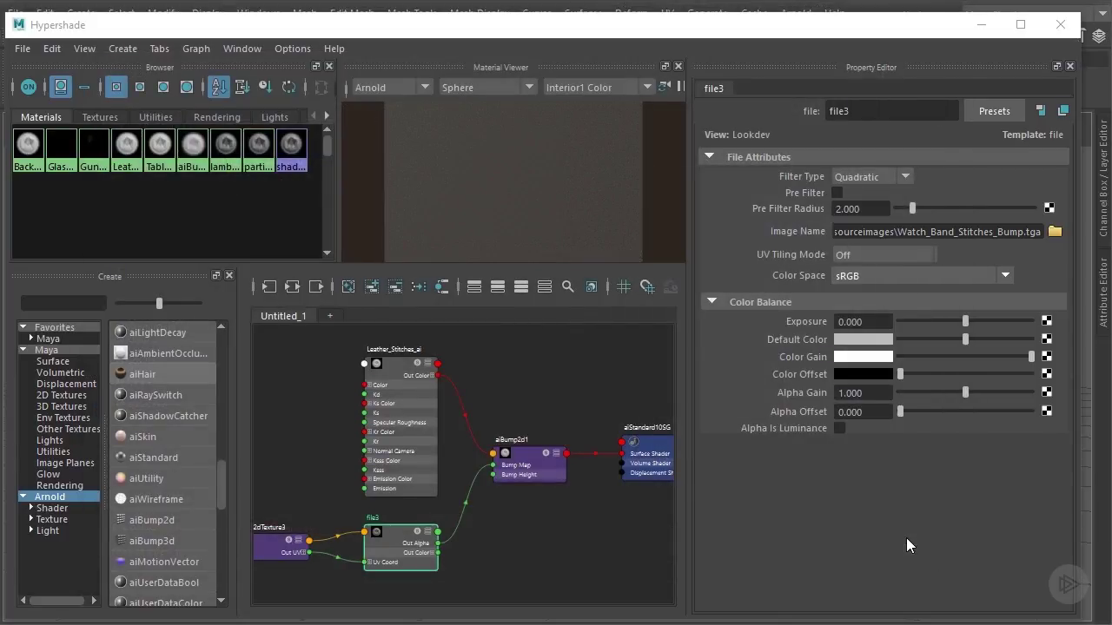
Give file3 the scene-linear Rec 709/sRGB colour space and turn on Alpha Is Luminance.
left_click(932, 276)
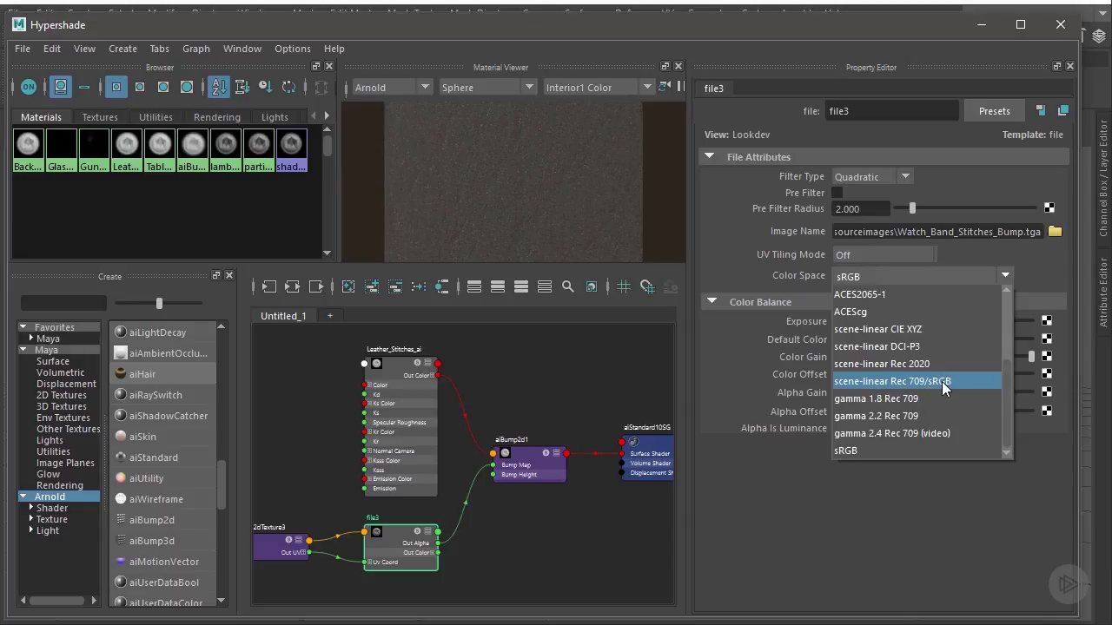
left_click(936, 380)
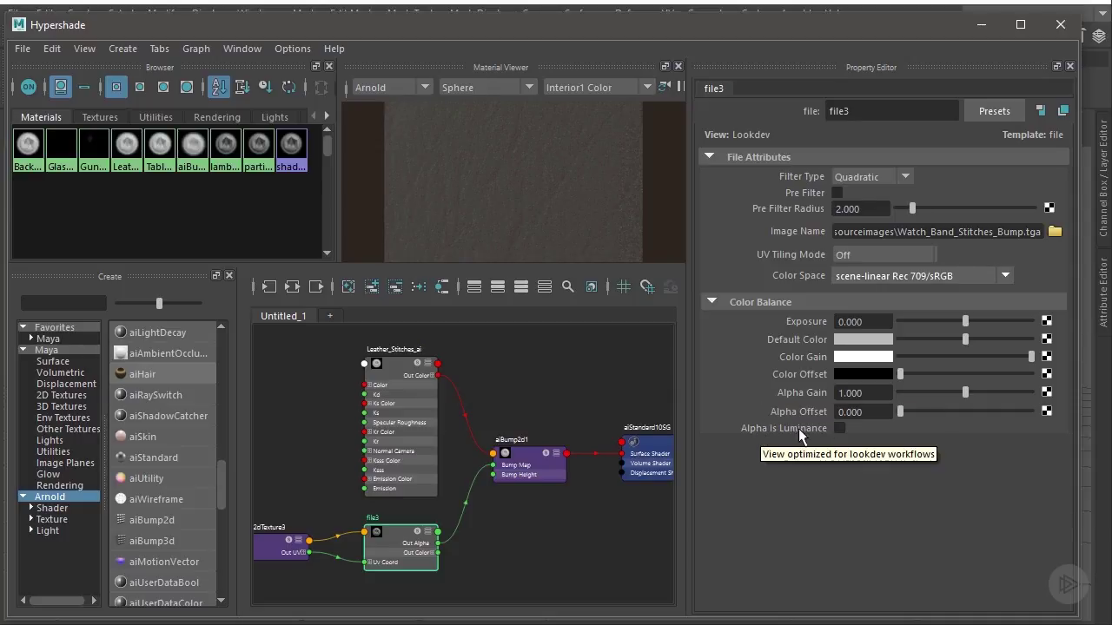
left_click(838, 429)
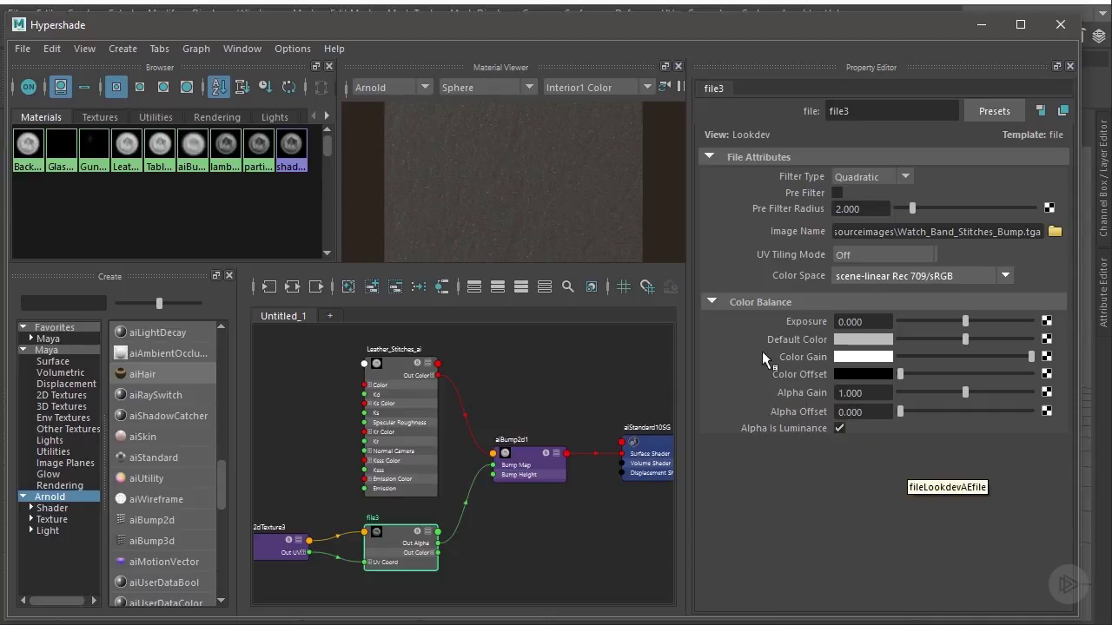
left_click(525, 450)
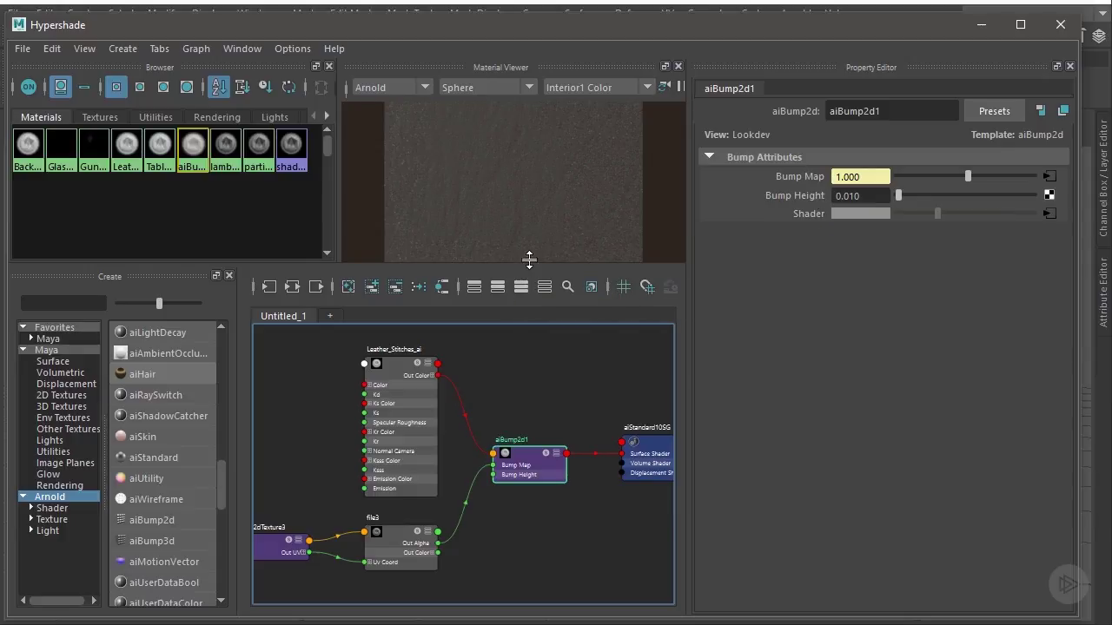
Enlarge the Material Viewer and preview Leather_Stitches_ai on the sphere.
left_click_drag(532, 263, 558, 430)
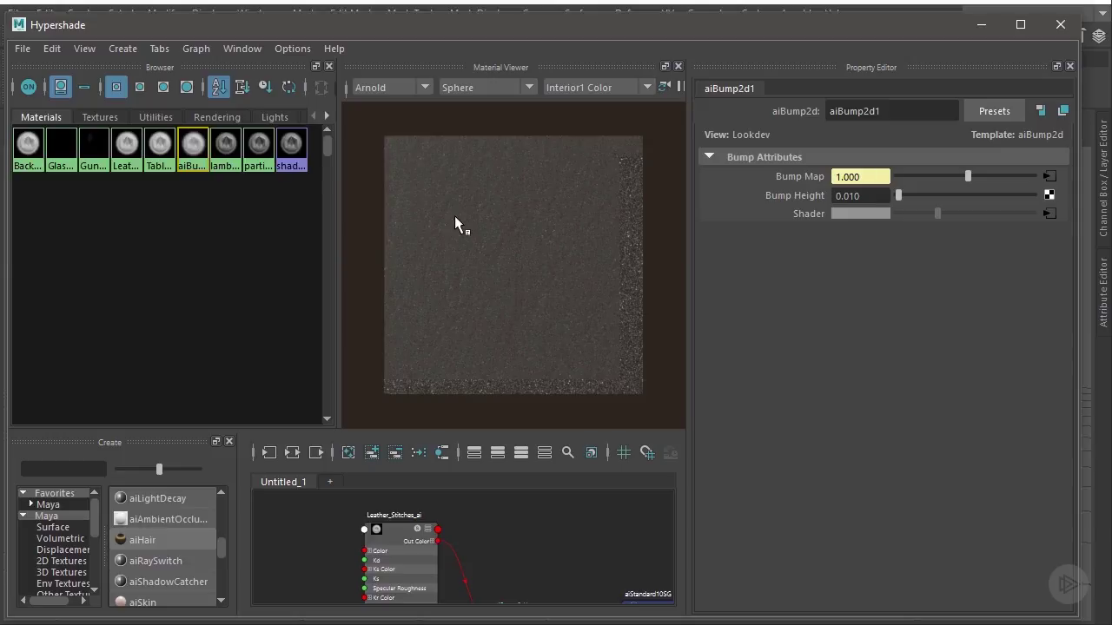
left_click(399, 527)
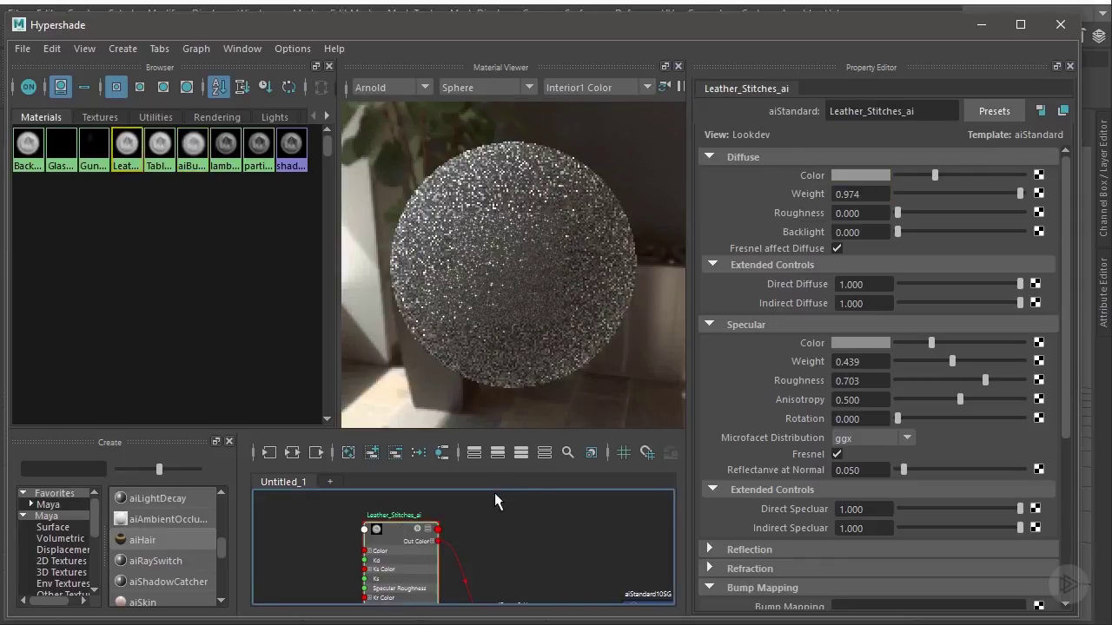
scroll(526, 504, "down", 3)
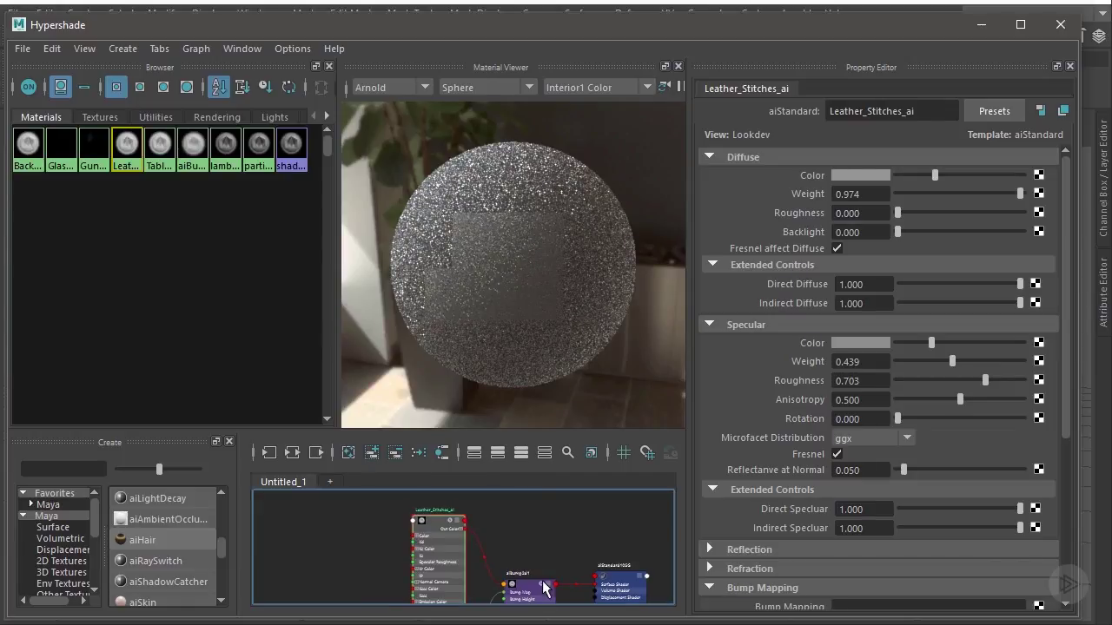
Set aiBump2d1's Bump Height to 0.08.
left_click(534, 589)
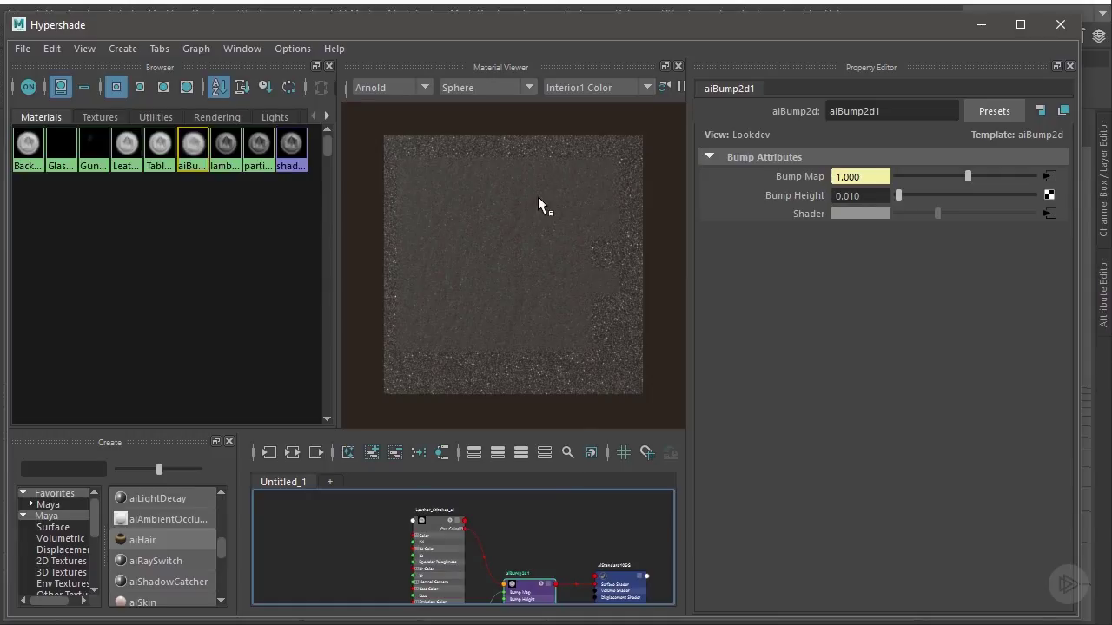
left_click(844, 195)
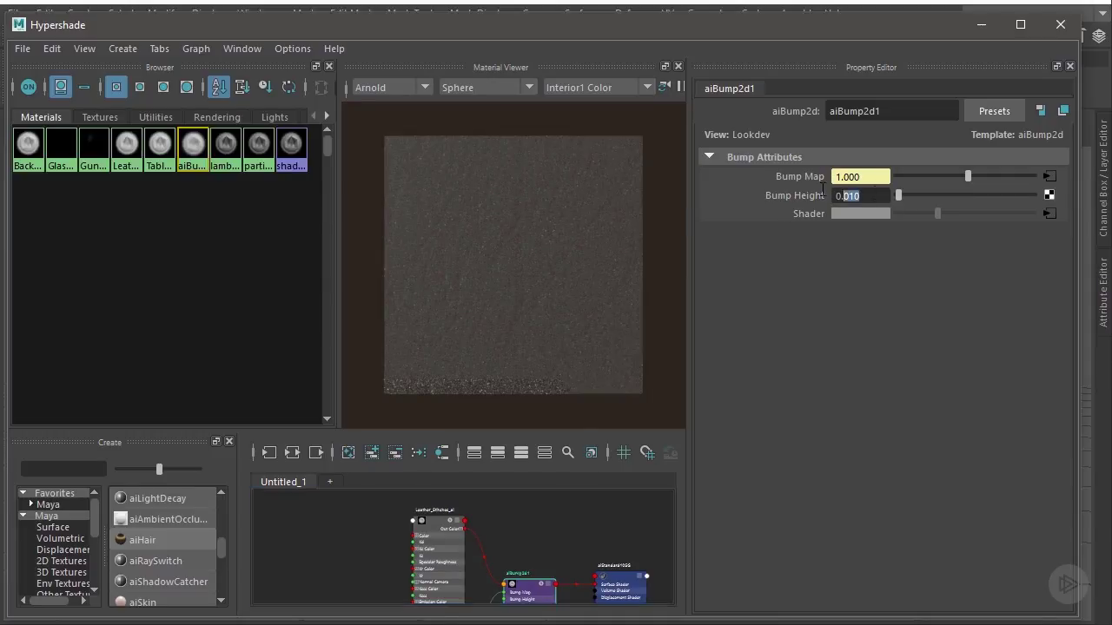
type(".08")
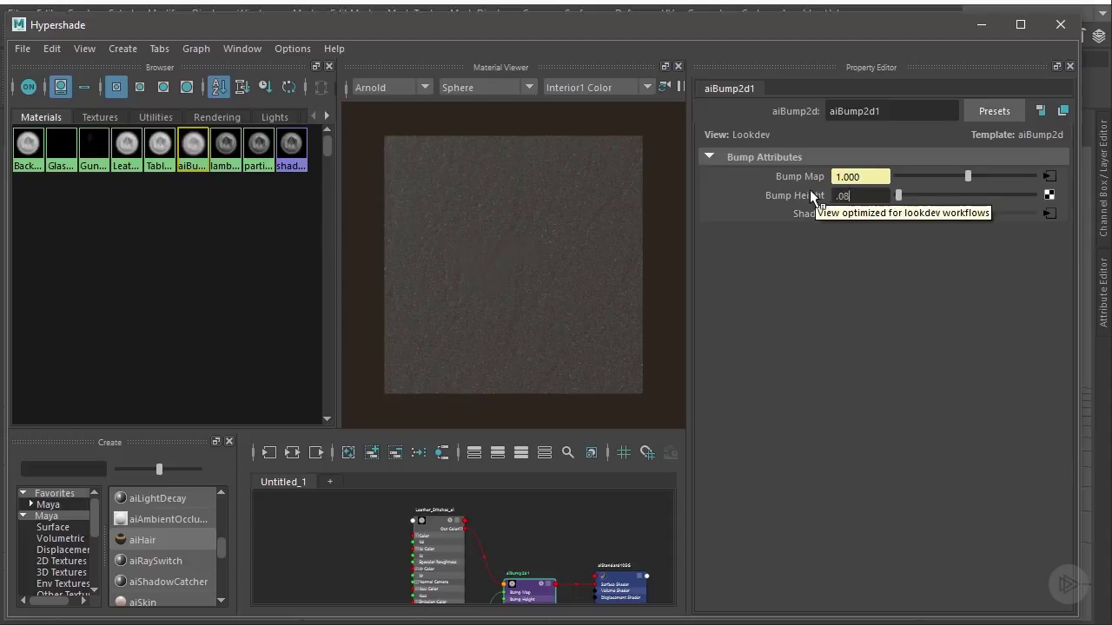
key("Return")
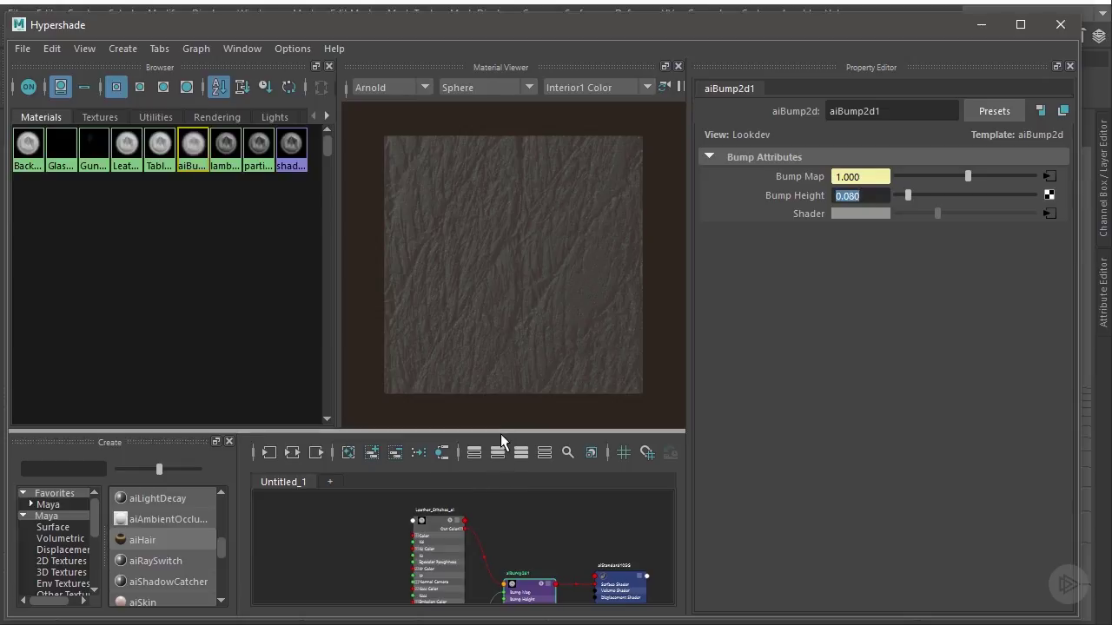
Enlarge the node graph so the full aiBump2d1 stitch network is visible.
left_click_drag(500, 433, 489, 250)
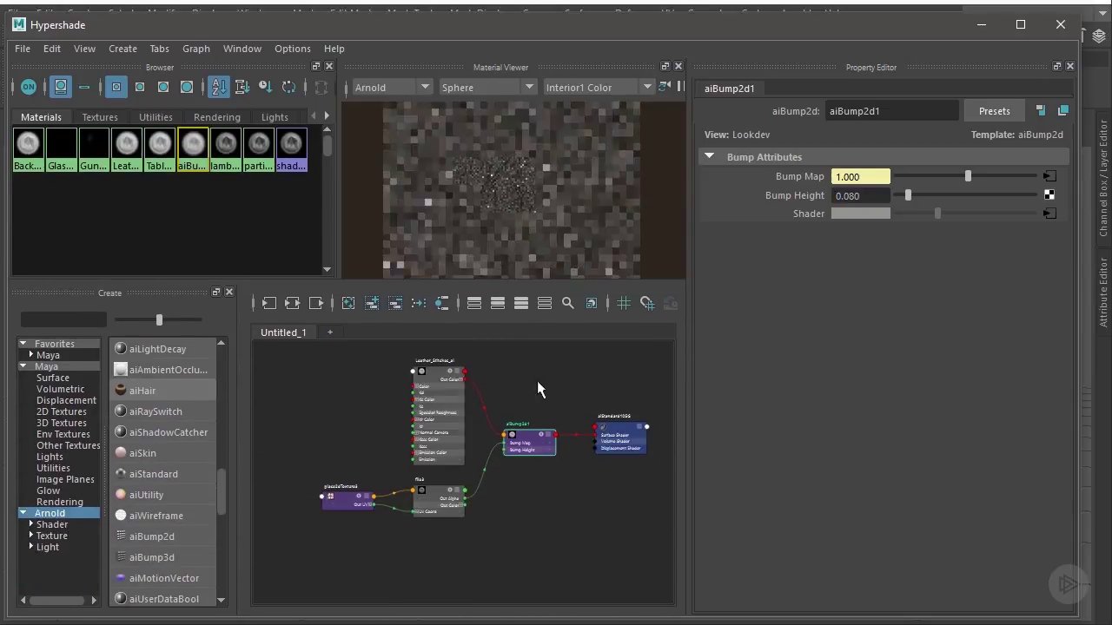
Select aiStandard10SG, dismiss the aiBump2d1 menu, and shrink Hypershade over the belt scene.
left_click(628, 436)
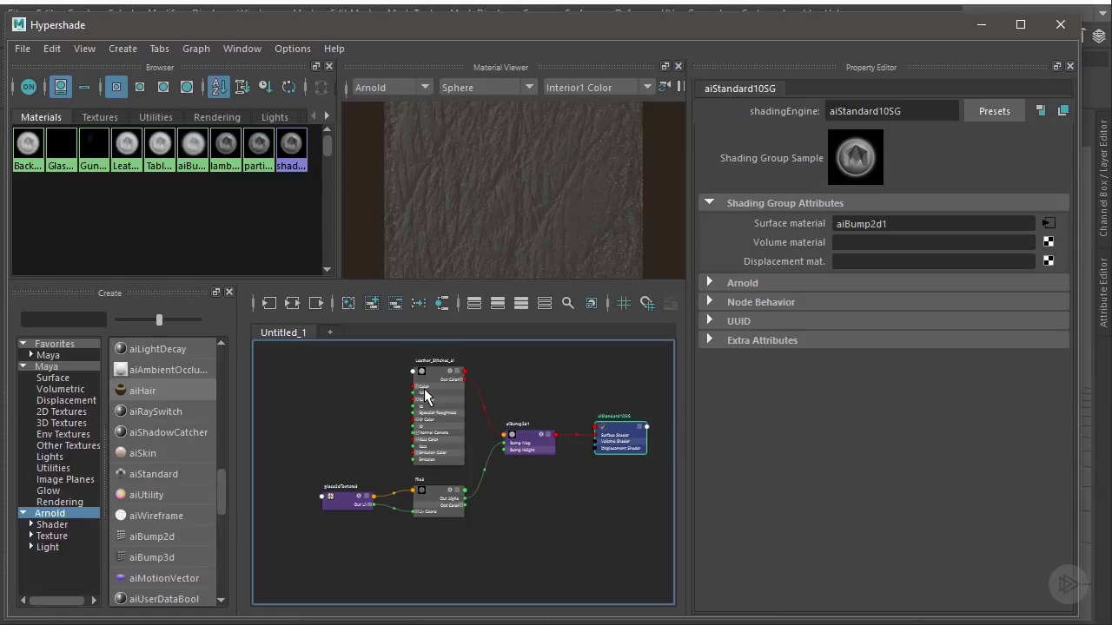
right_click(529, 437)
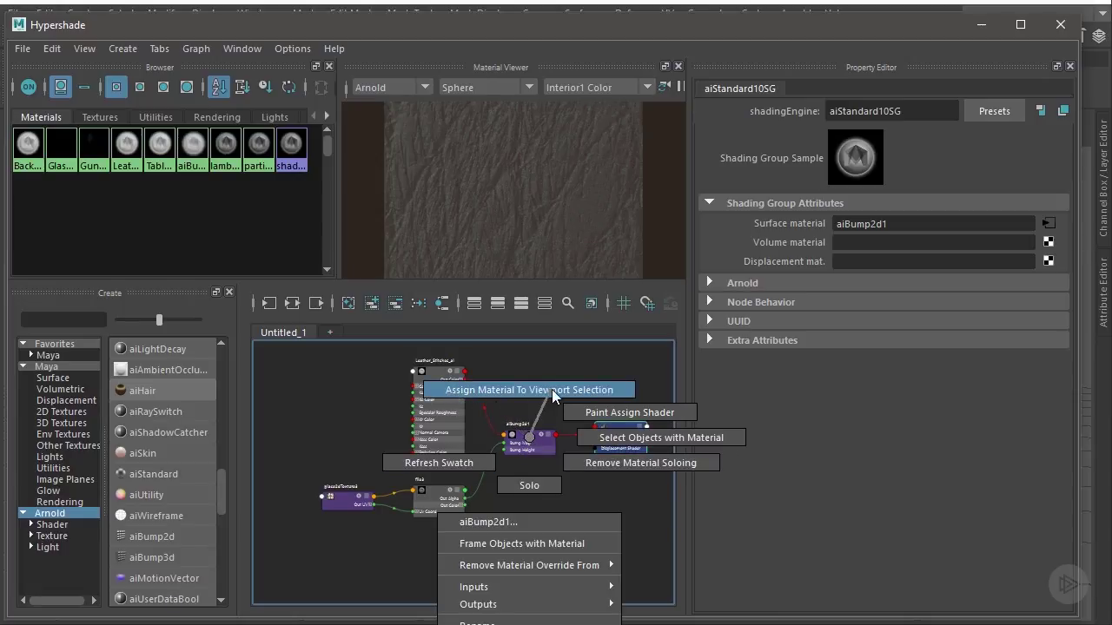
left_click(535, 441)
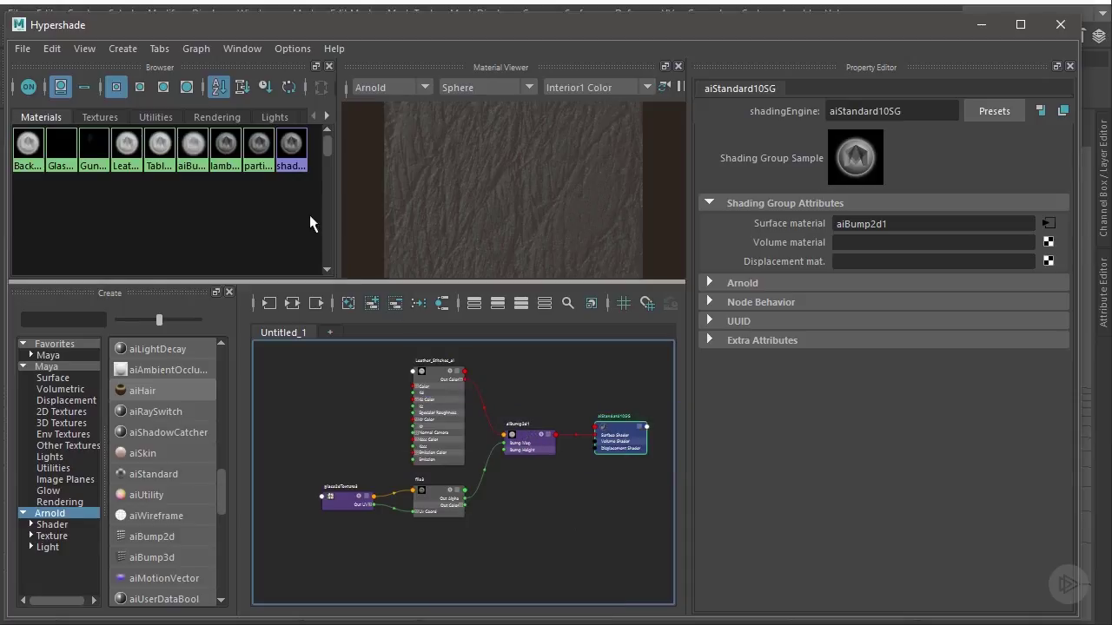
left_click_drag(365, 24, 615, 228)
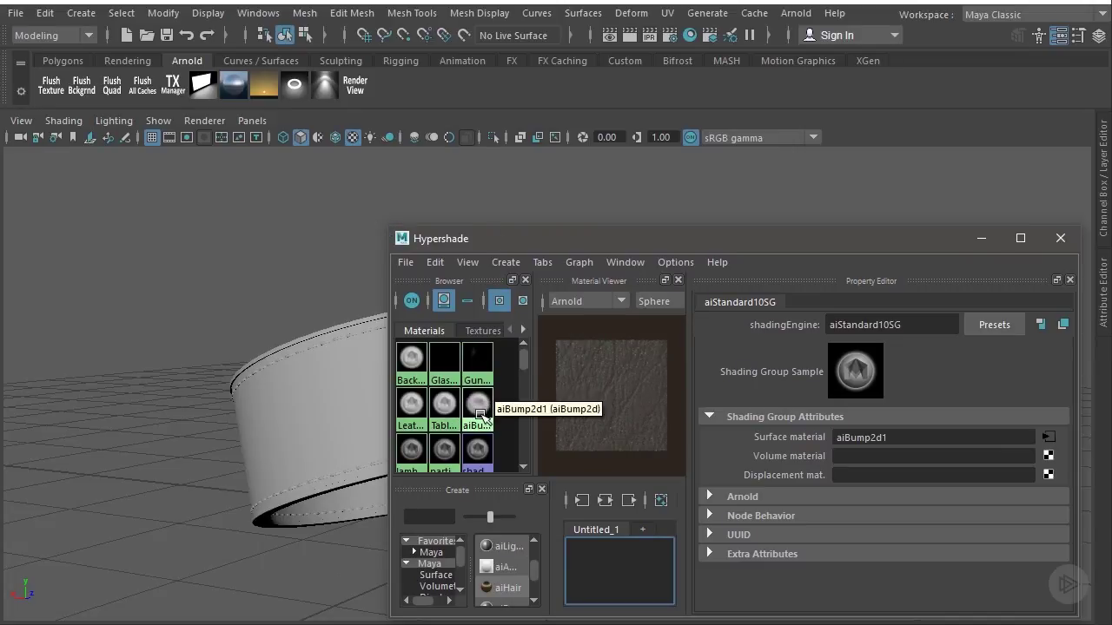
Select the two stitch objects using aiBump2d1 and view them around the belt.
right_click_drag(476, 404, 570, 404)
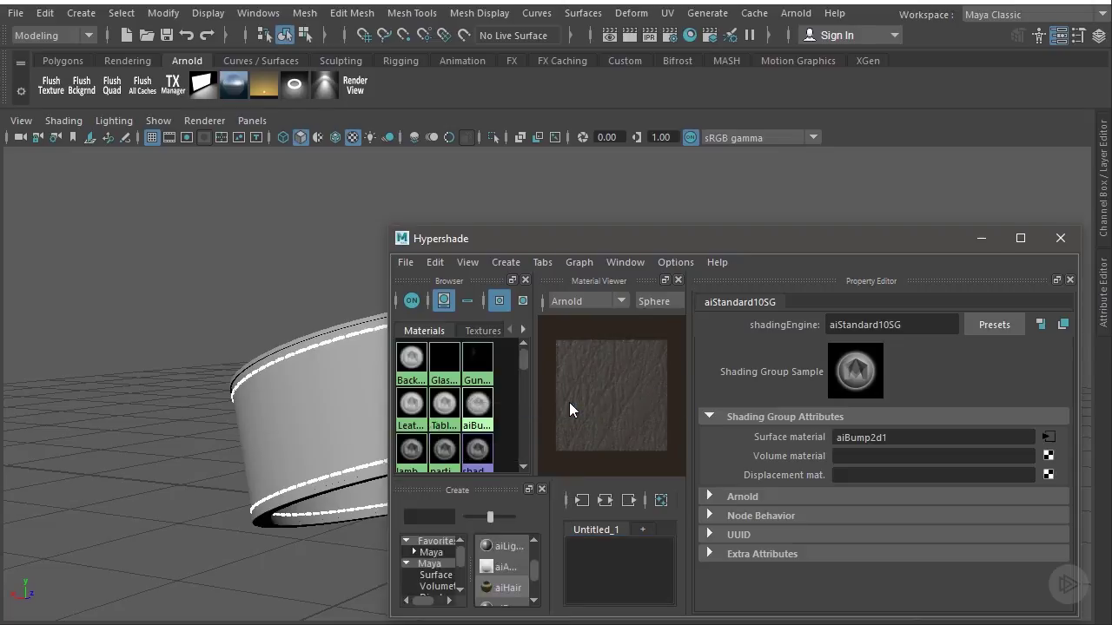
left_click_drag(299, 314, 136, 253, "alt")
middle_click_drag(136, 253, 269, 246, "alt")
Inspect the buckle side of the belt, then enlarge Hypershade to show the graph.
left_click_drag(269, 246, 236, 315, "alt")
middle_click_drag(236, 315, 245, 313, "alt")
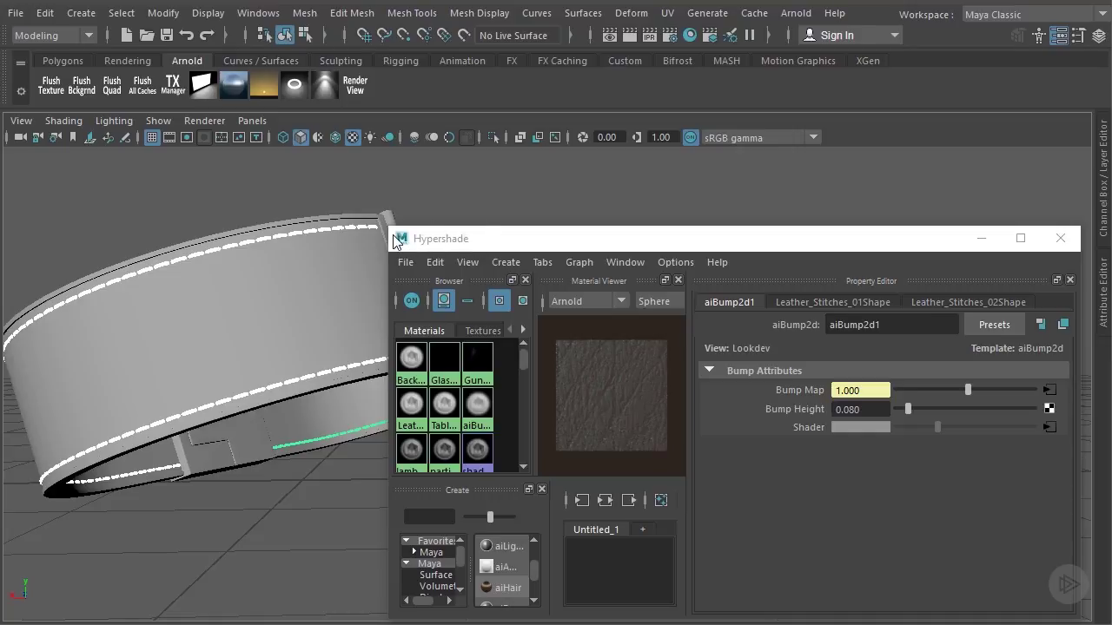
left_click_drag(390, 225, 34, 15)
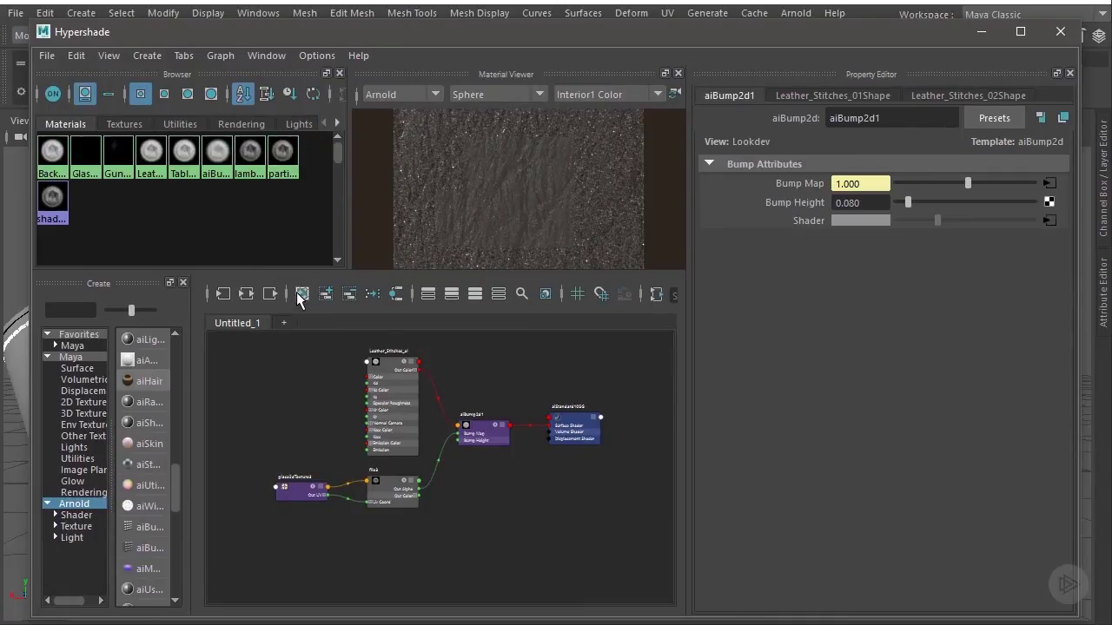
Clear the bump network from the graph and create a new Arnold aiStandard shader.
left_click(301, 294)
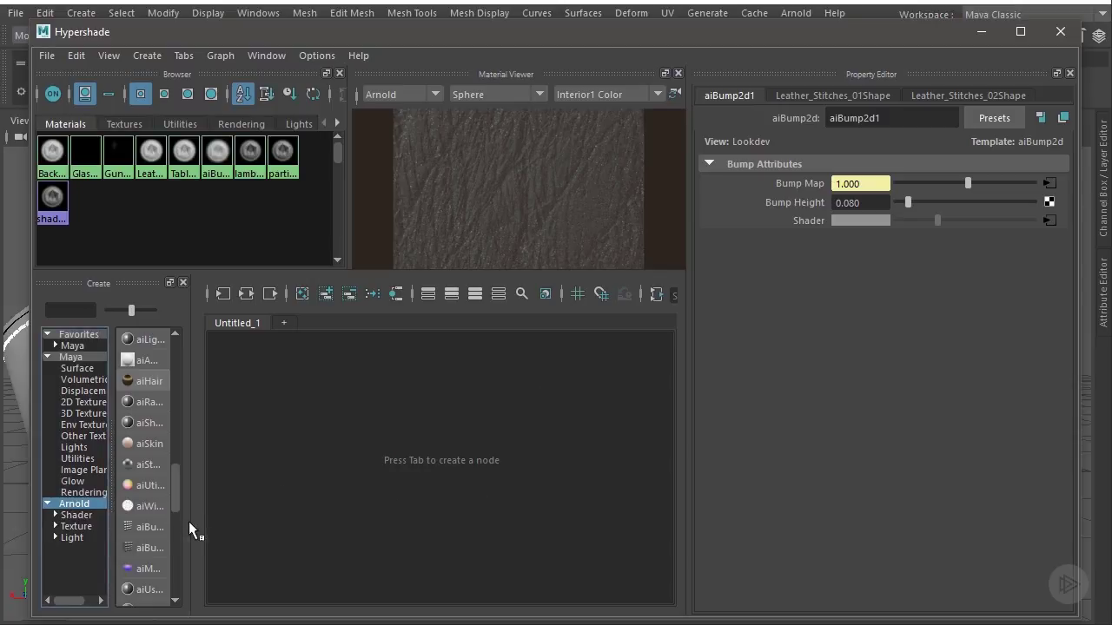
left_click_drag(193, 524, 279, 525)
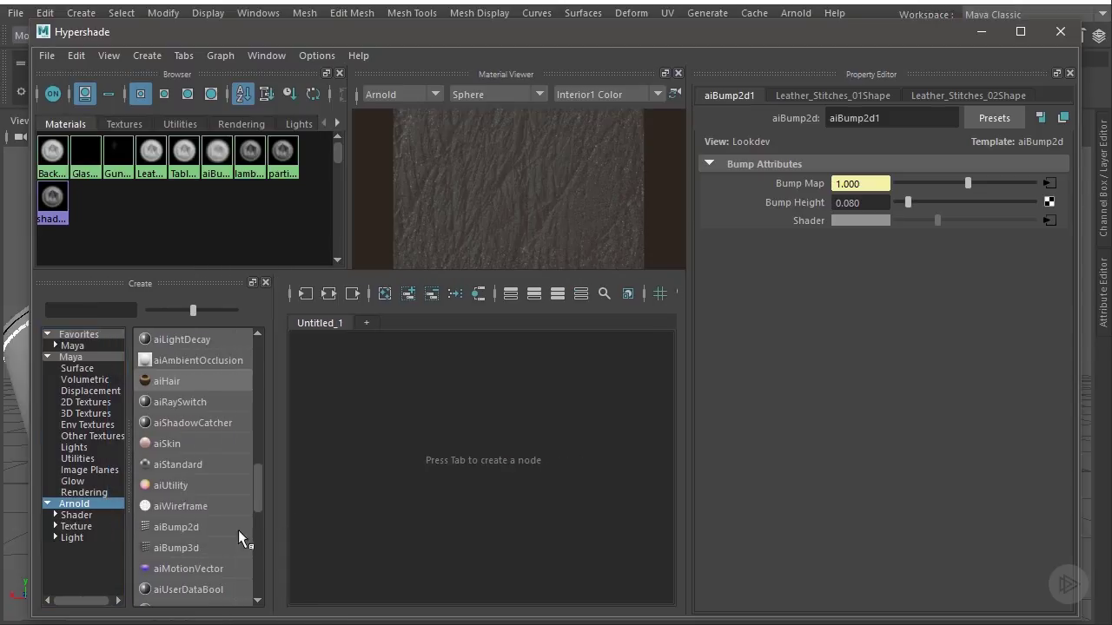
left_click(173, 469)
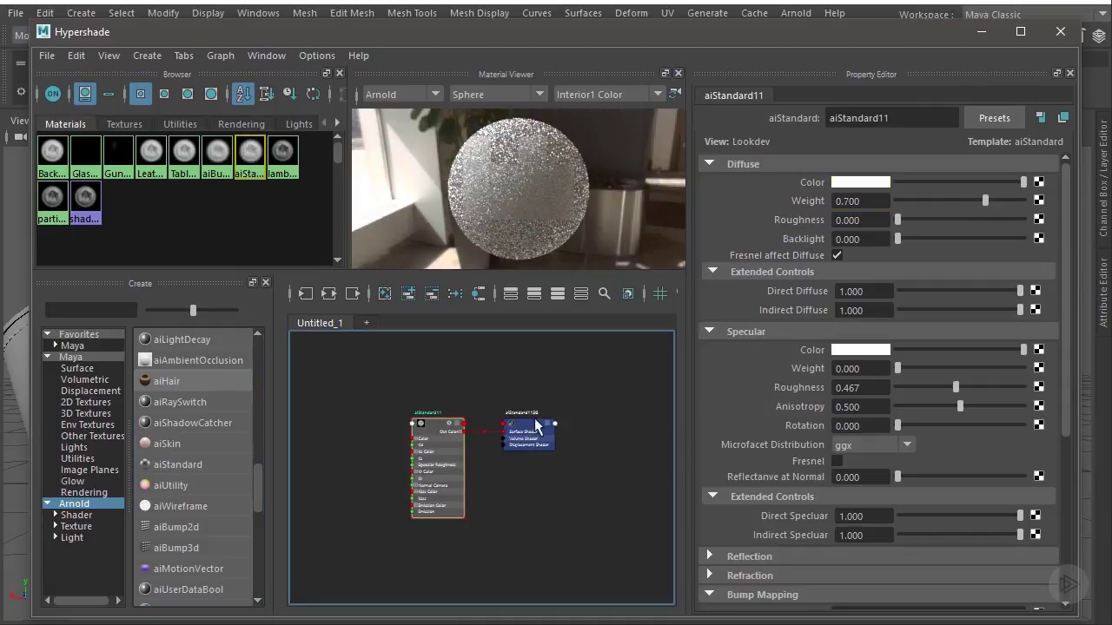
Rename the new aiStandard shader to 'Red_Paint_ai'.
double_click(912, 117)
type("Red_Paint_ai")
key("Return")
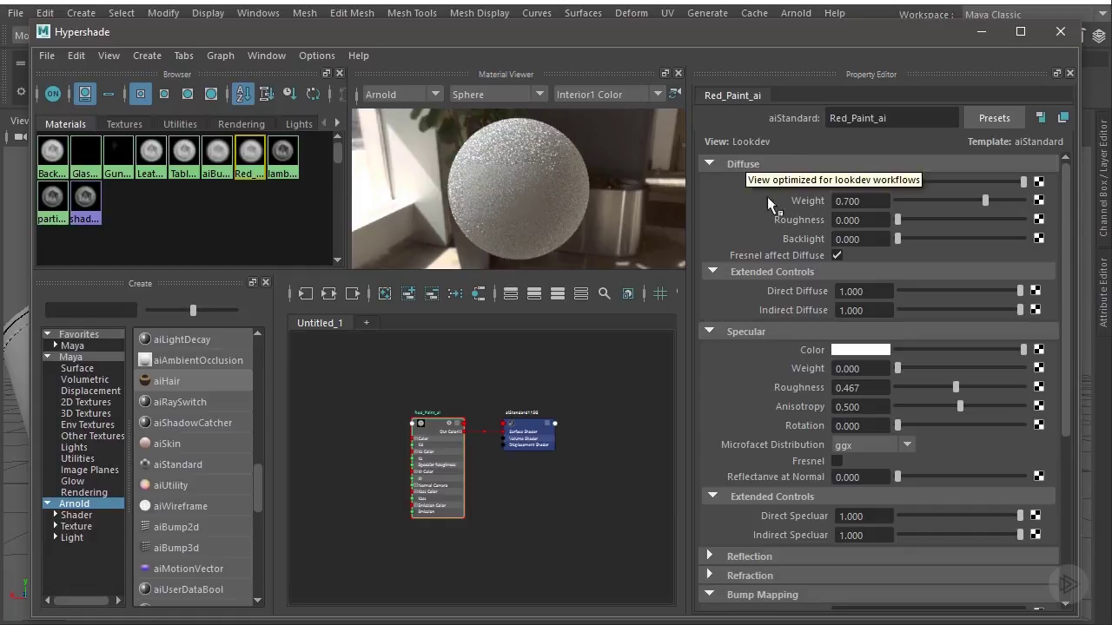
Set Red_Paint_ai's diffuse colour to pure red (255, 0, 0) and diffuse weight to 0.944.
left_click(856, 184)
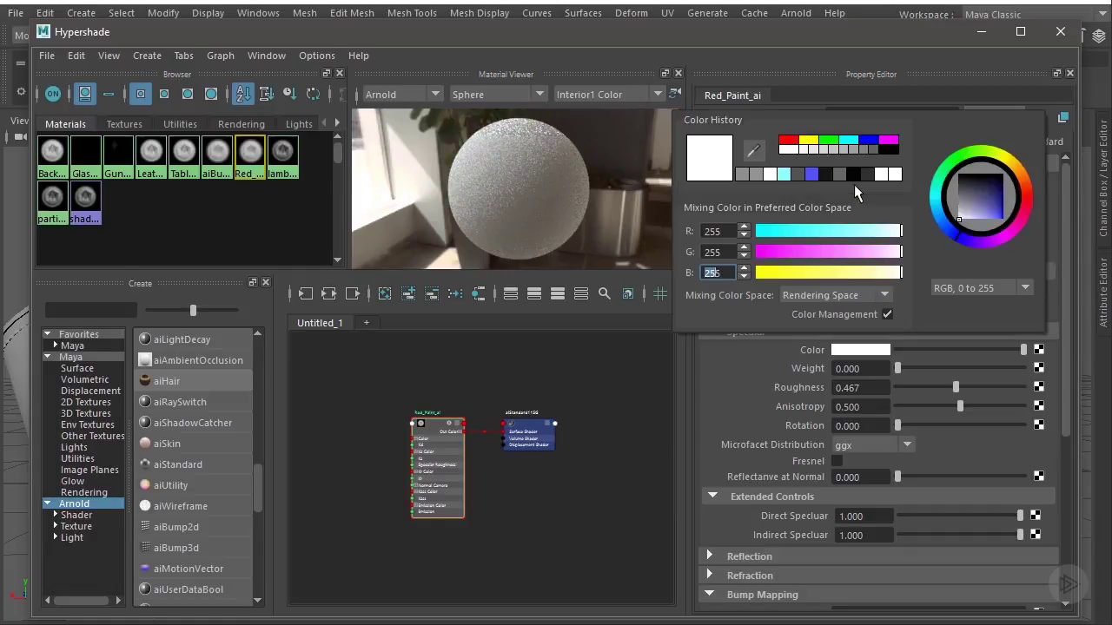
left_click(789, 140)
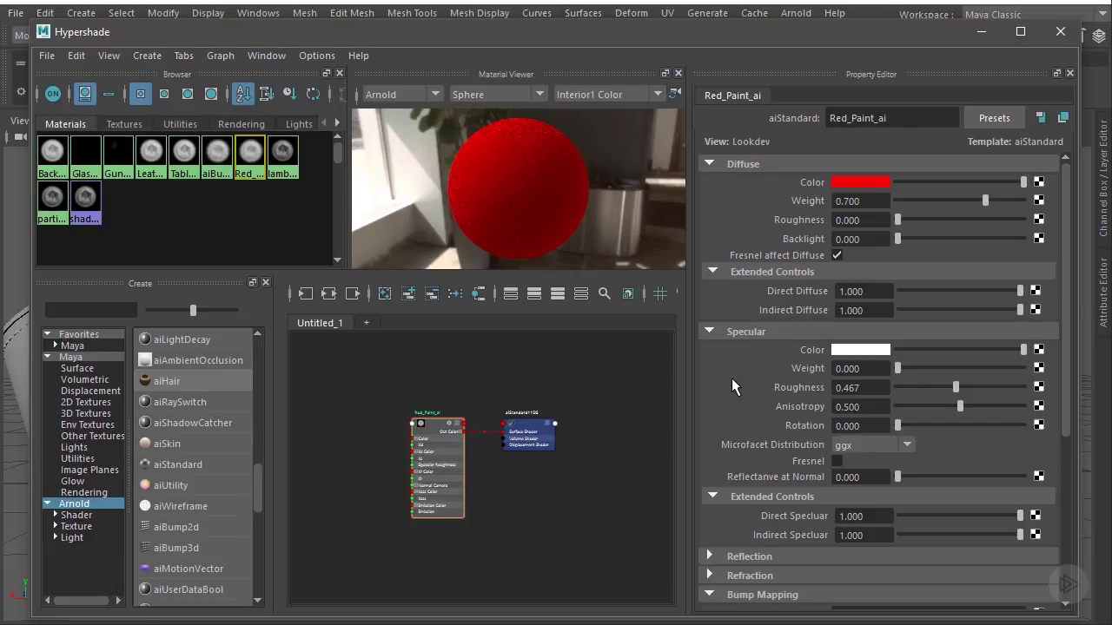
left_click(864, 202)
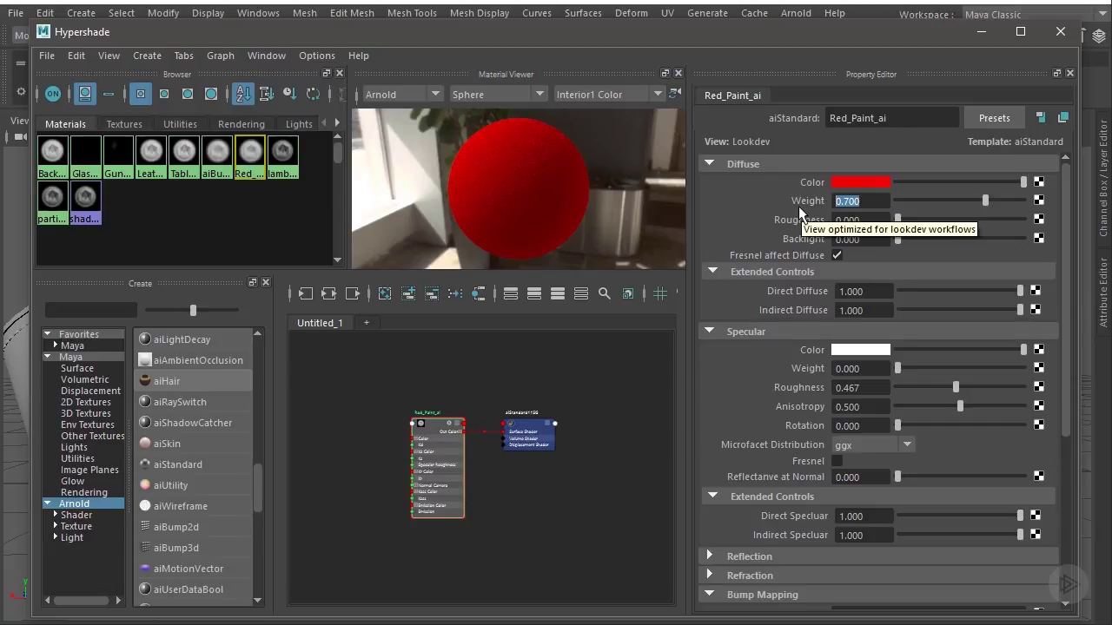
type(".944")
key("Return")
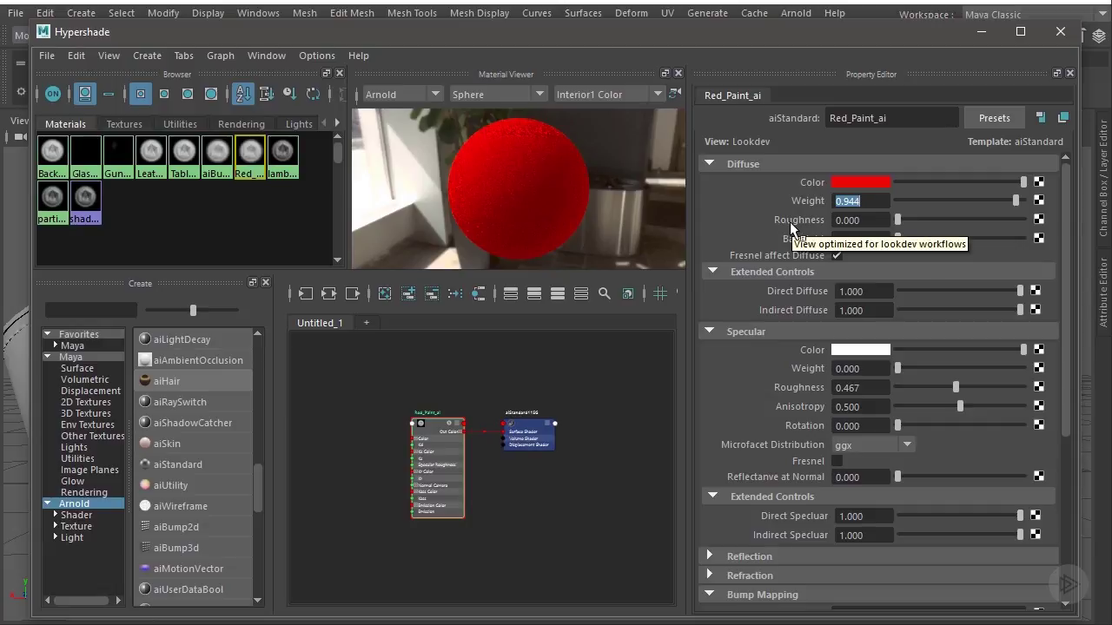
Make Red_Paint_ai's specular colour grey by setting its red and green values to 66.
left_click(756, 271)
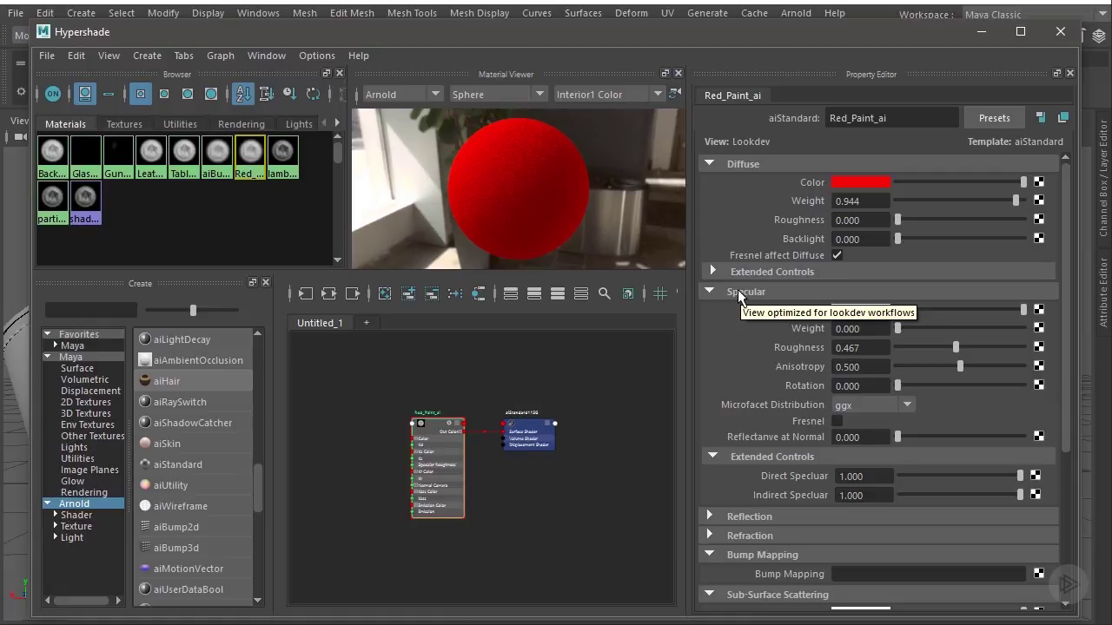
left_click(852, 311)
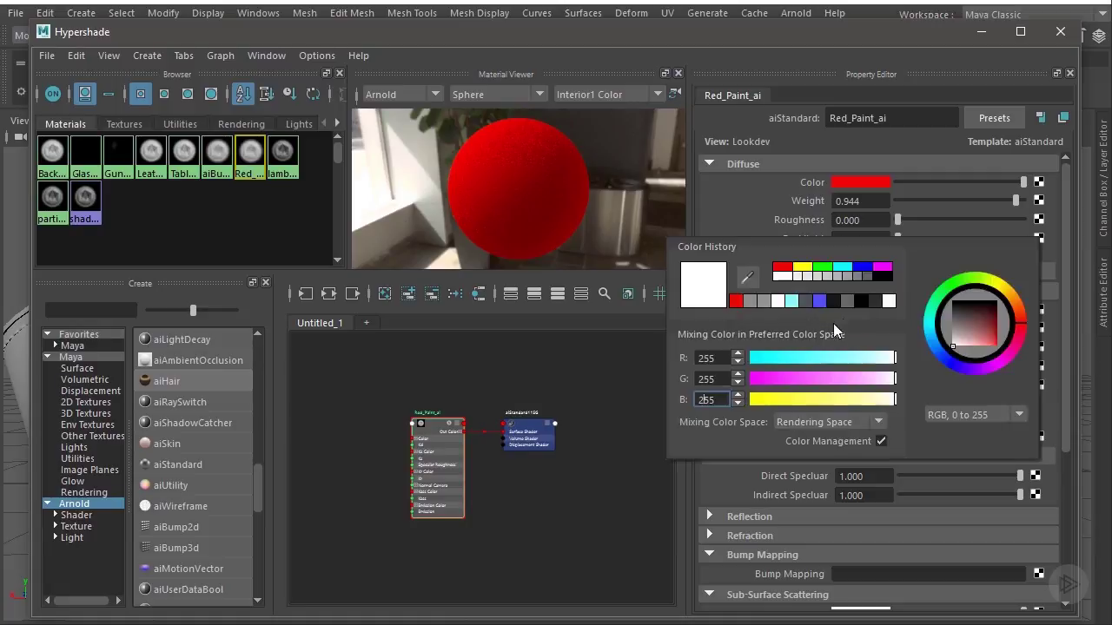
double_click(684, 357)
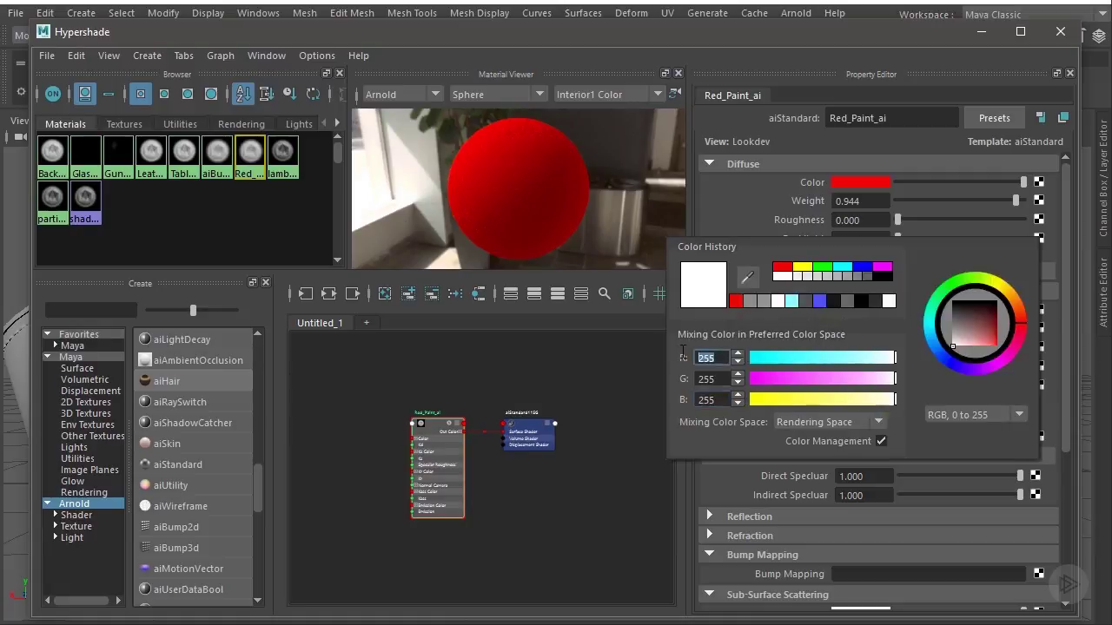
type("66")
key("Tab")
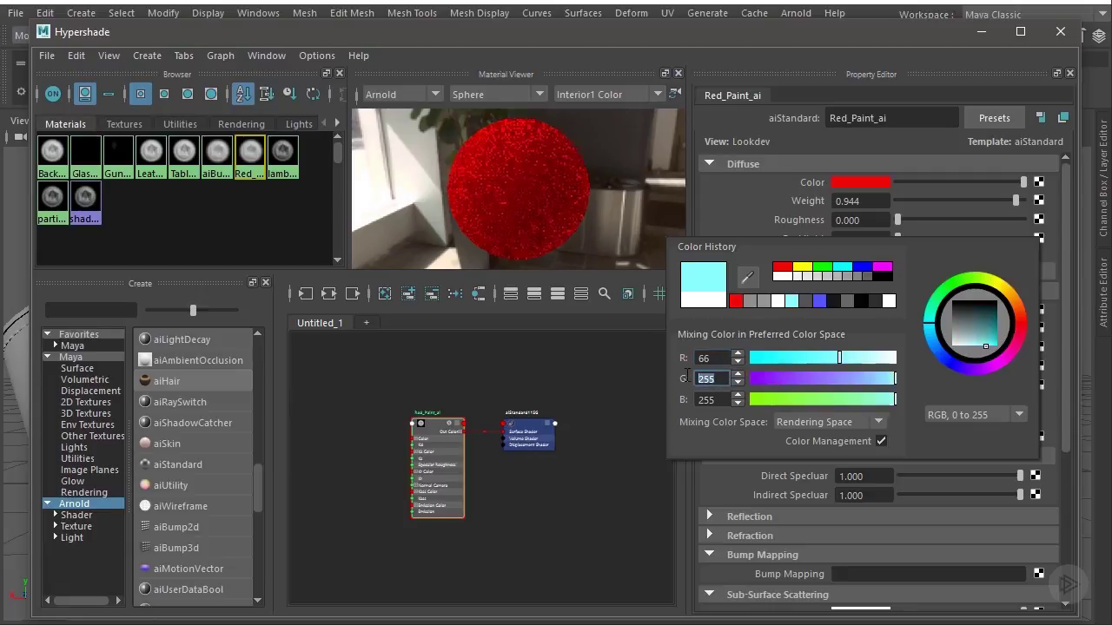
type("66")
key("Tab")
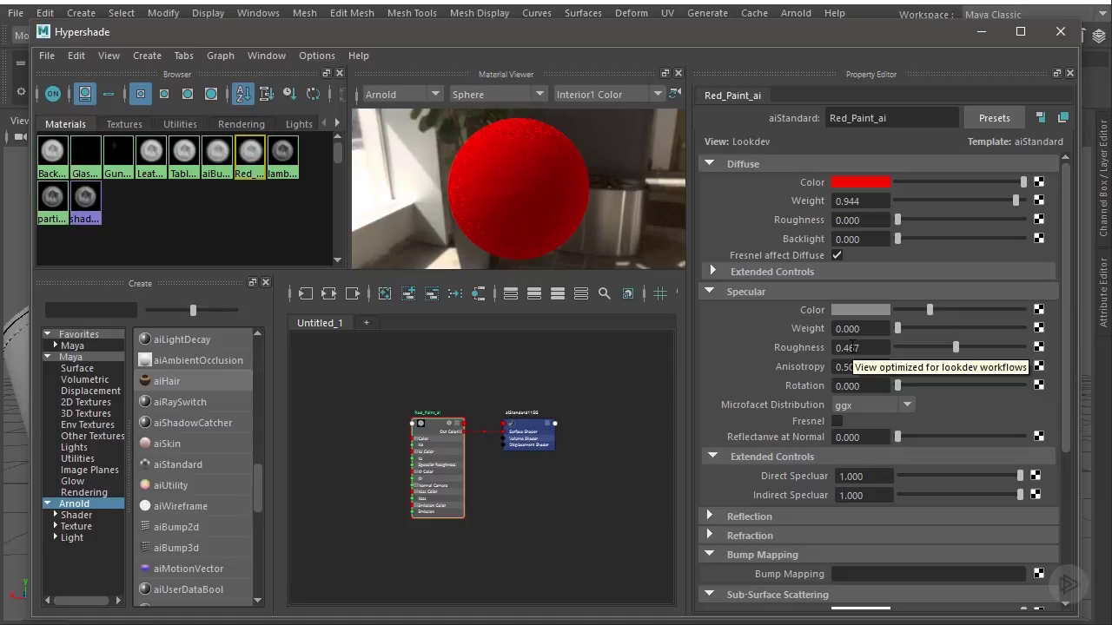
Set Red_Paint_ai's specular weight to 0.776.
left_click(871, 330)
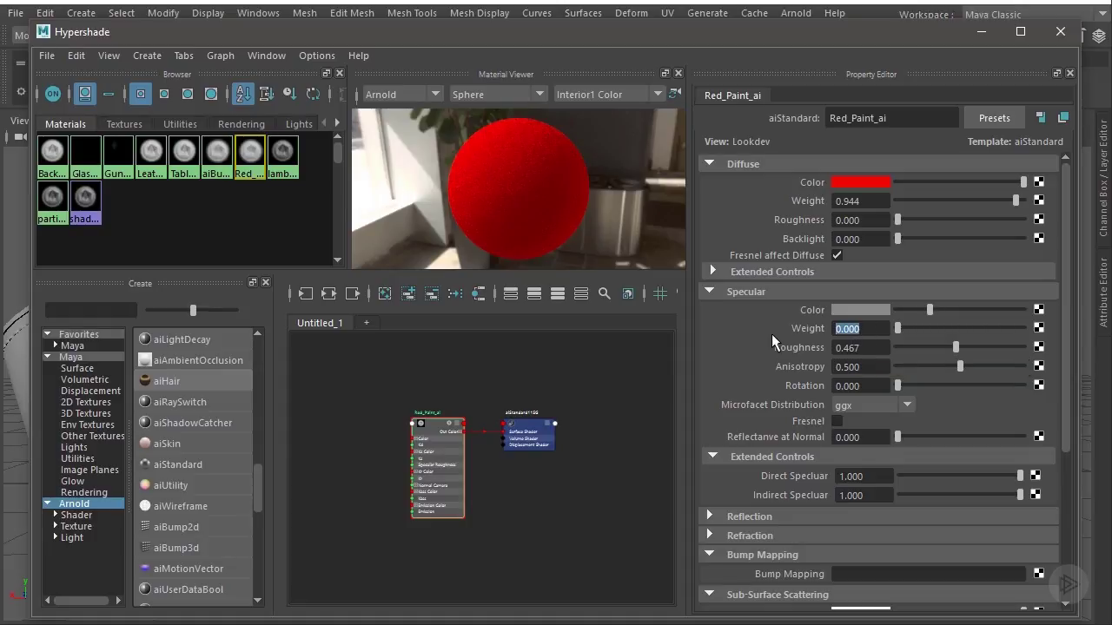
type(".776")
key("Return")
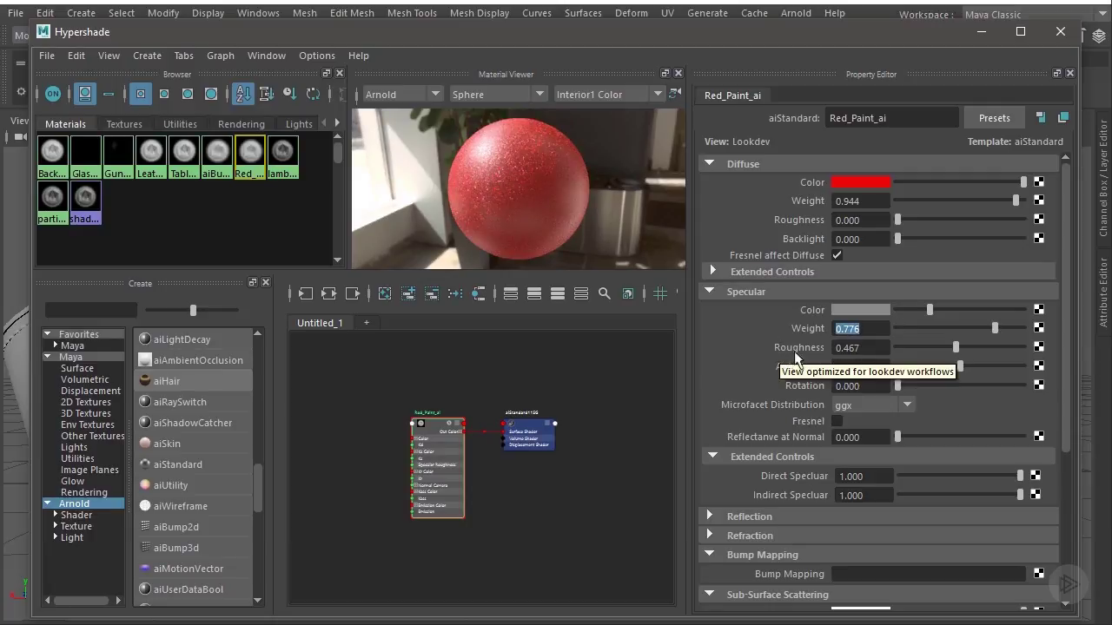
left_click(843, 351)
Lower Red_Paint_ai's specular roughness to 0.196.
key("Return")
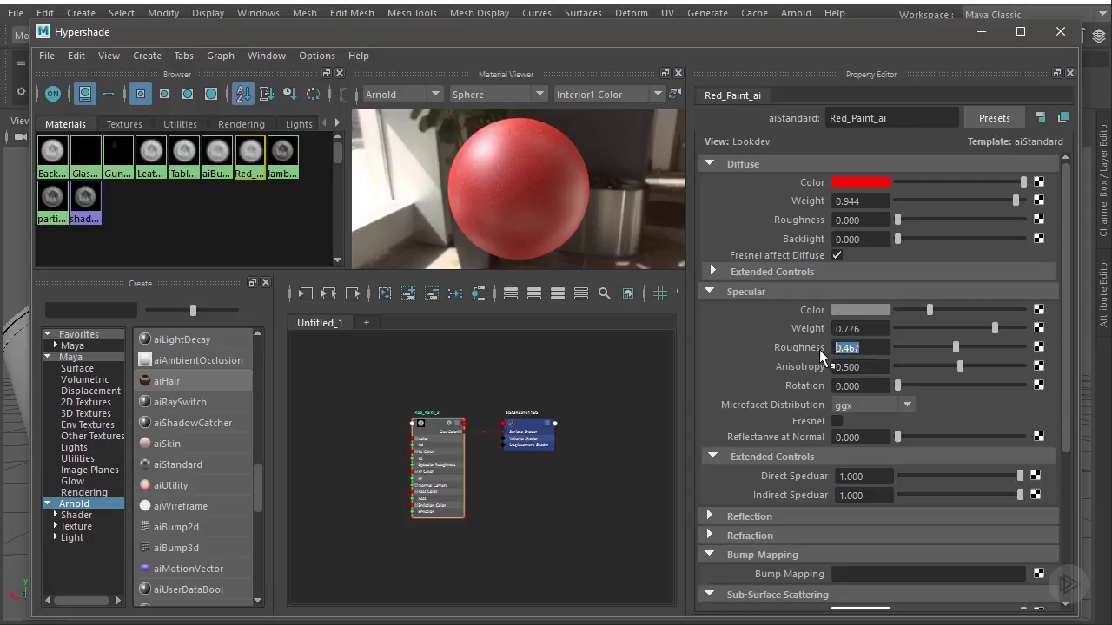
type(".196")
key("Return")
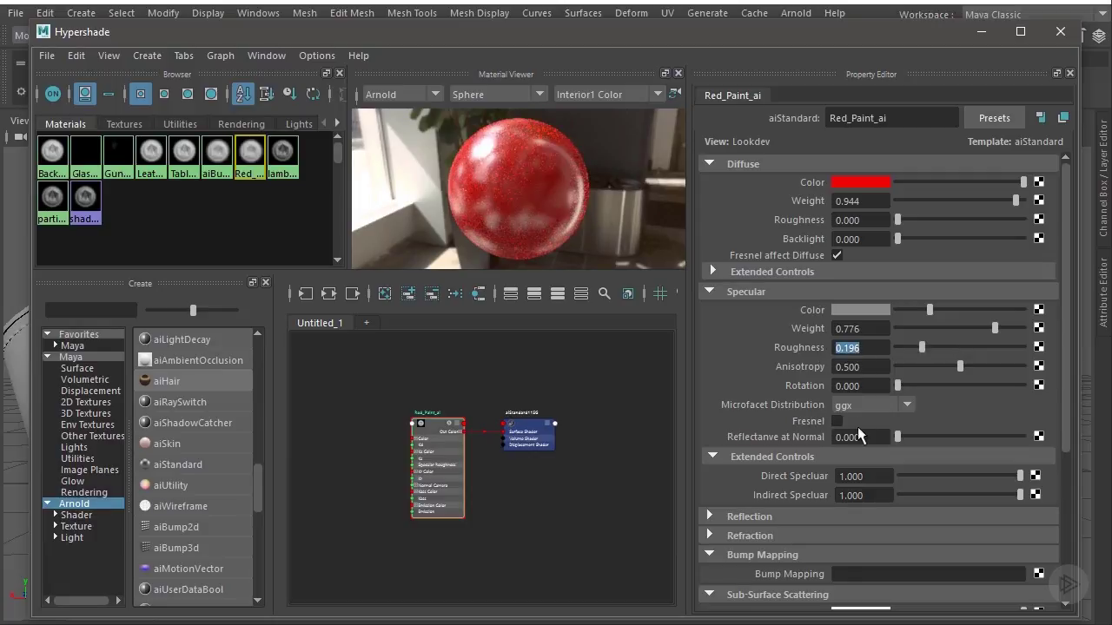
Enable Fresnel and set reflectance at normal to 0.200.
left_click(837, 420)
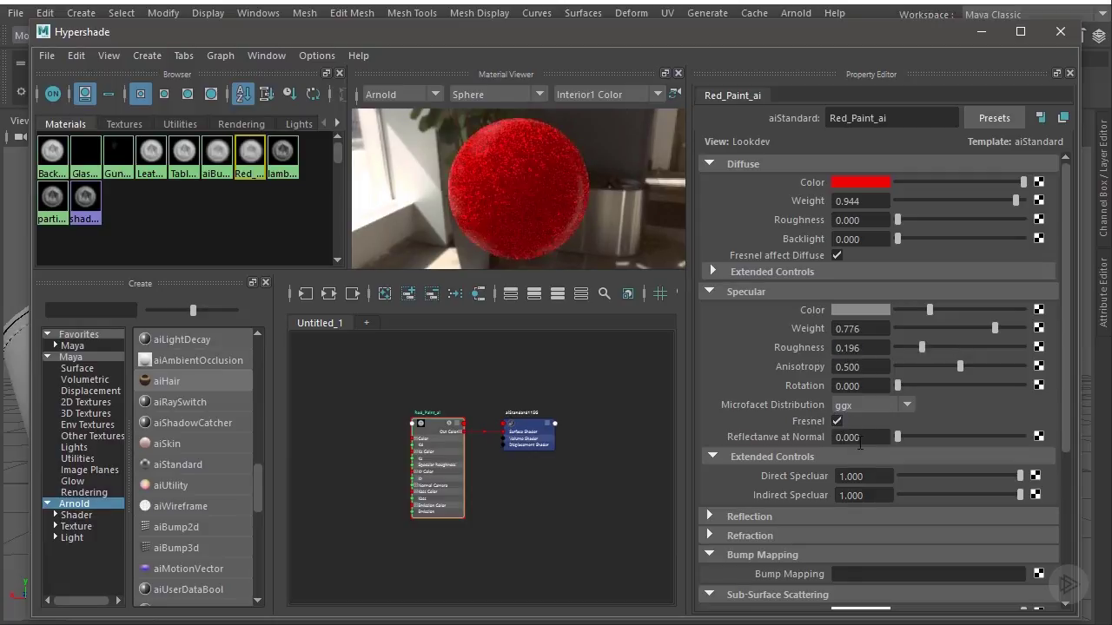
double_click(860, 438)
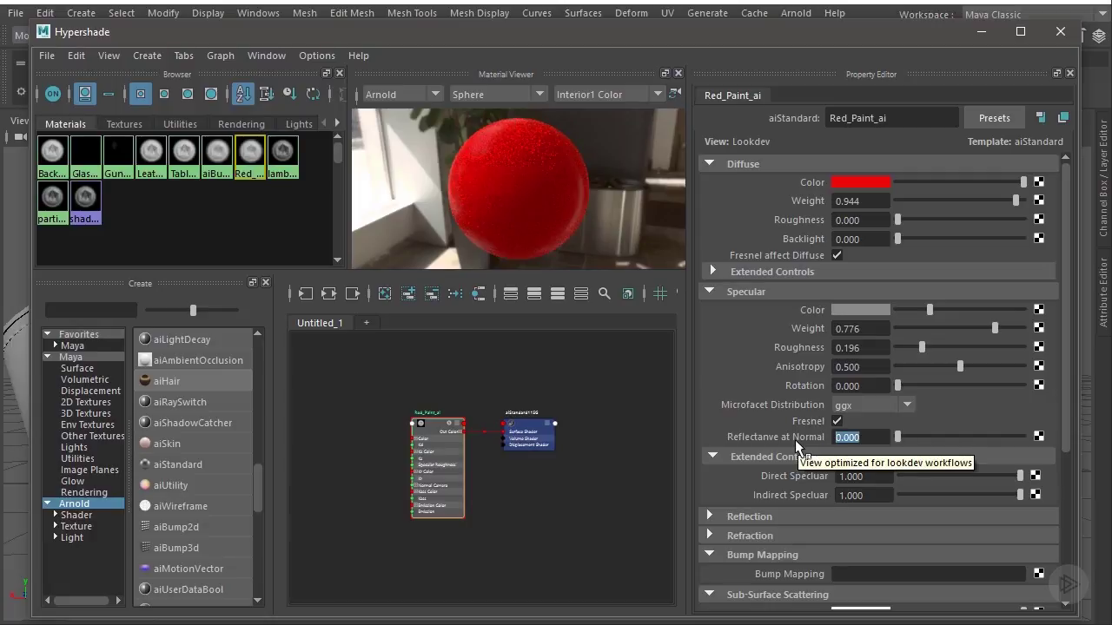
type(".2")
key("Return")
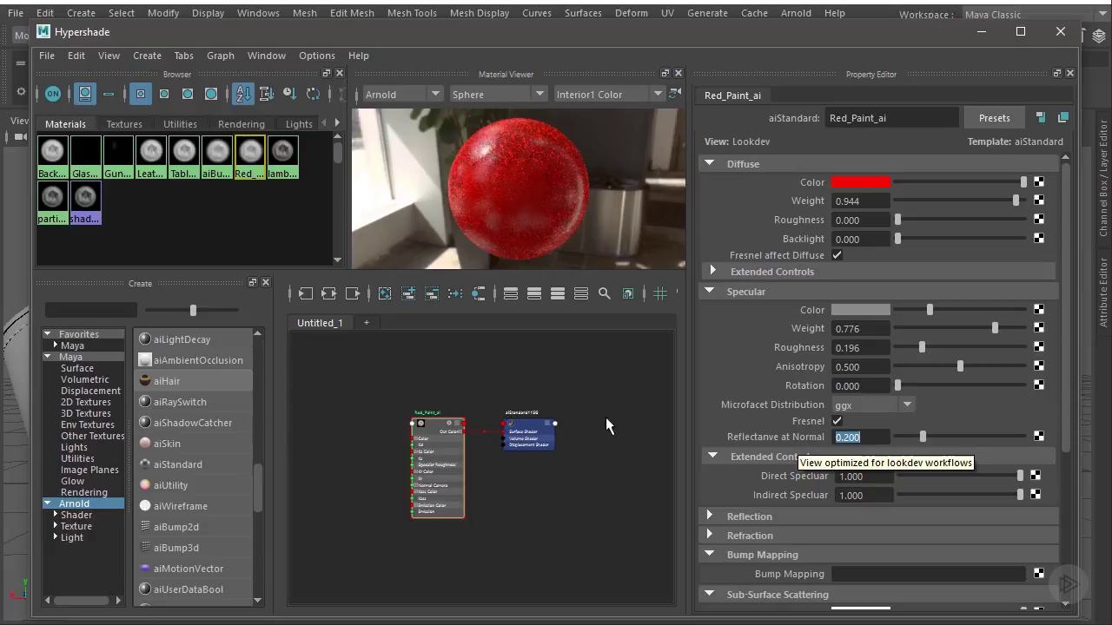